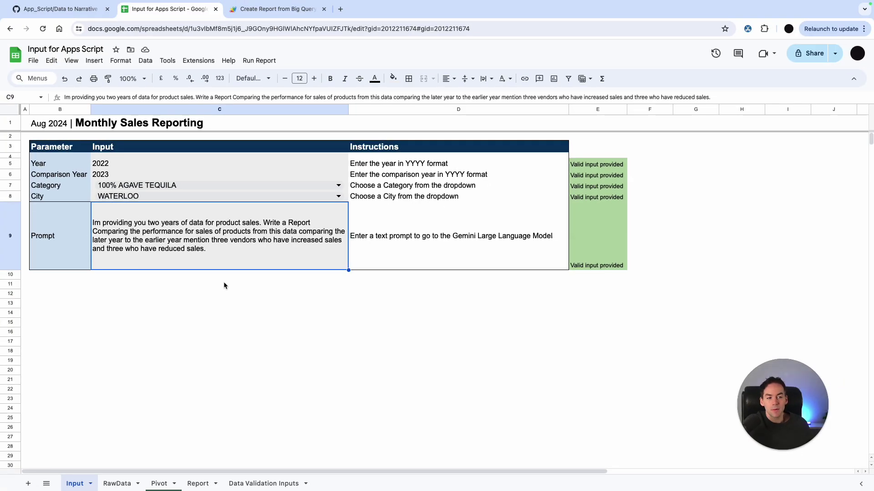
Look over the RawData and Pivot sheets and select the existing written report on Report
left_click(118, 484)
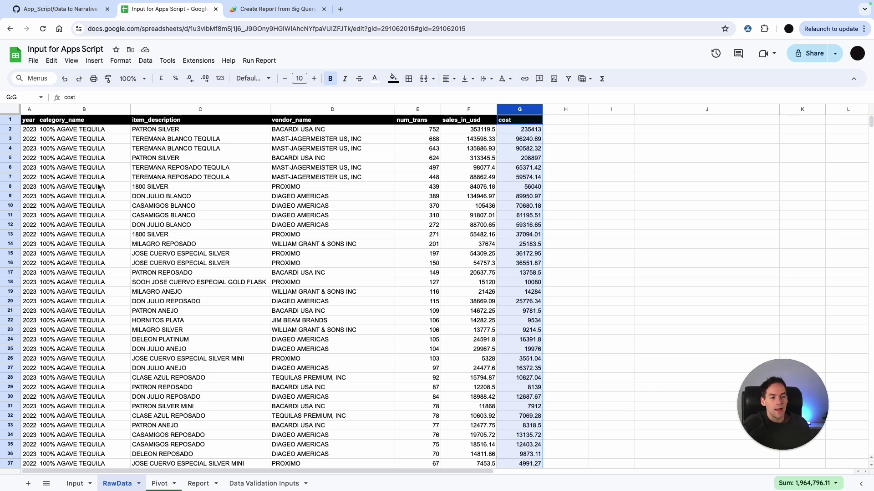
left_click(161, 484)
left_click(197, 484)
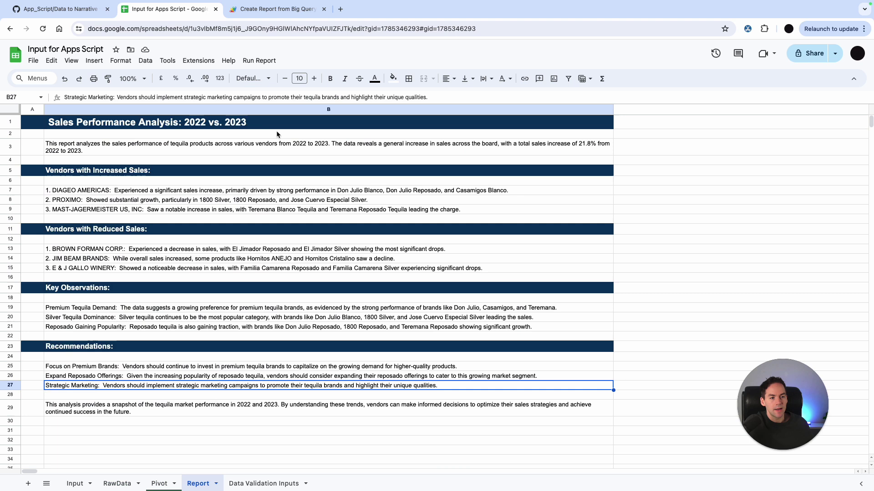
left_click_drag(277, 127, 275, 416)
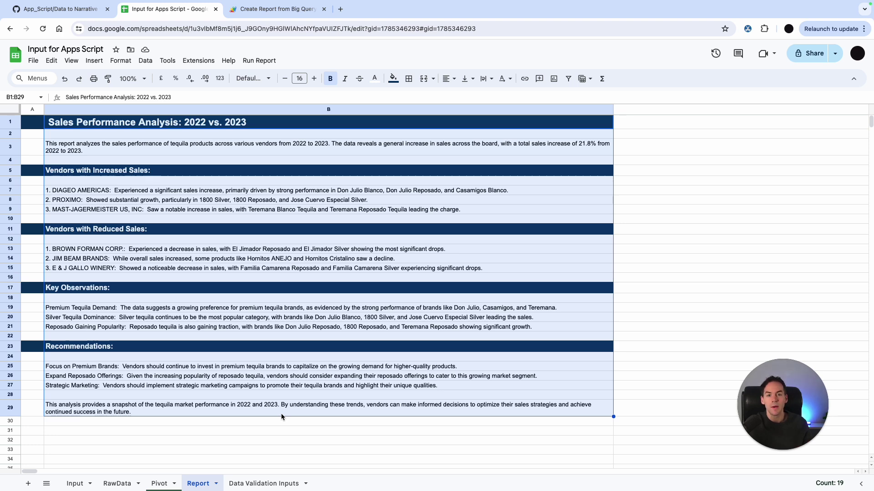
On the Input sheet, inspect the current Year 2022, Comparison Year 2023 and available categories
left_click(73, 485)
left_click(210, 371)
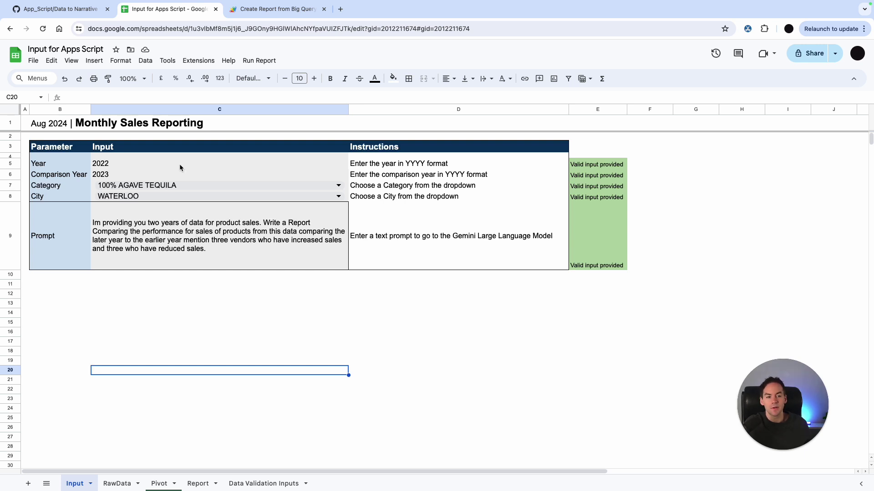
left_click(155, 168)
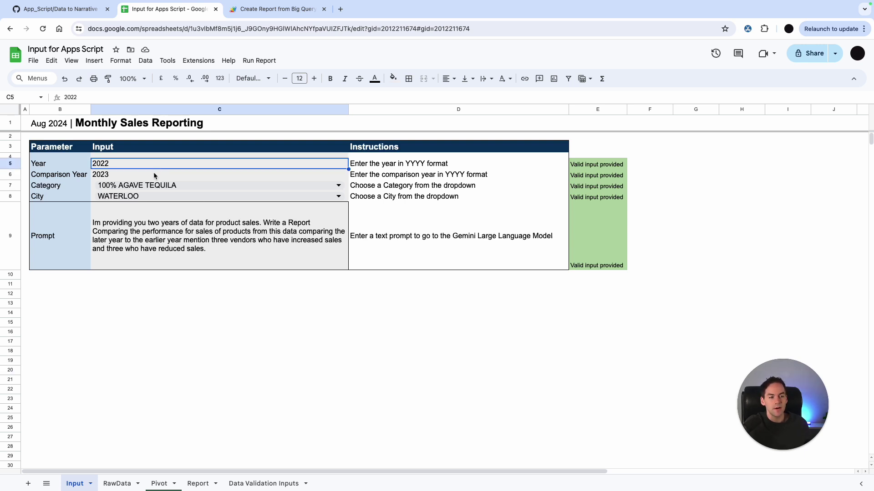
left_click(153, 177)
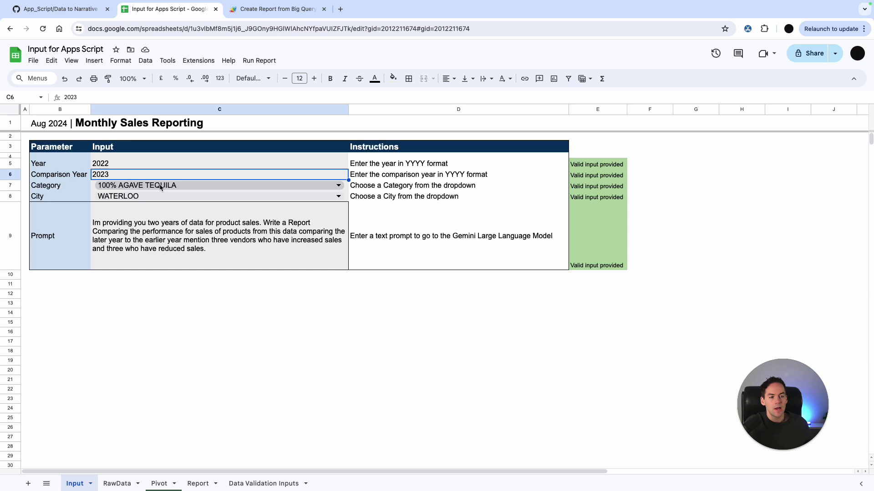
right_click(153, 175)
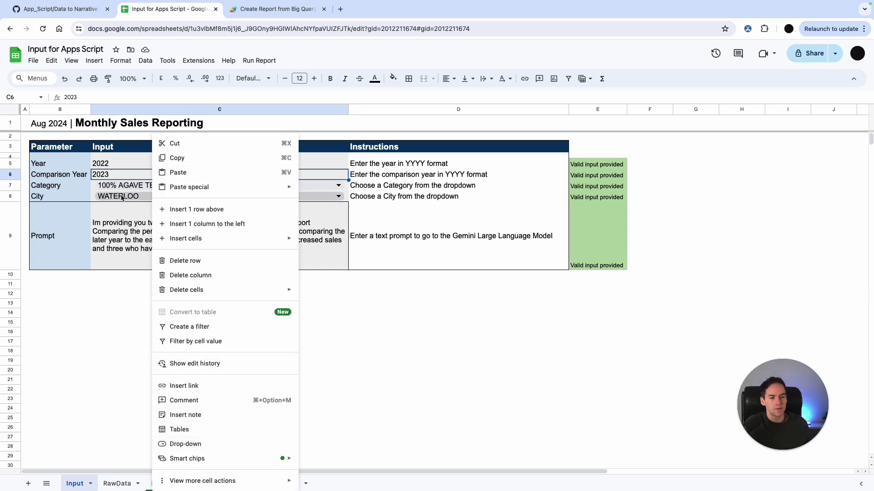
left_click(120, 370)
left_click(265, 483)
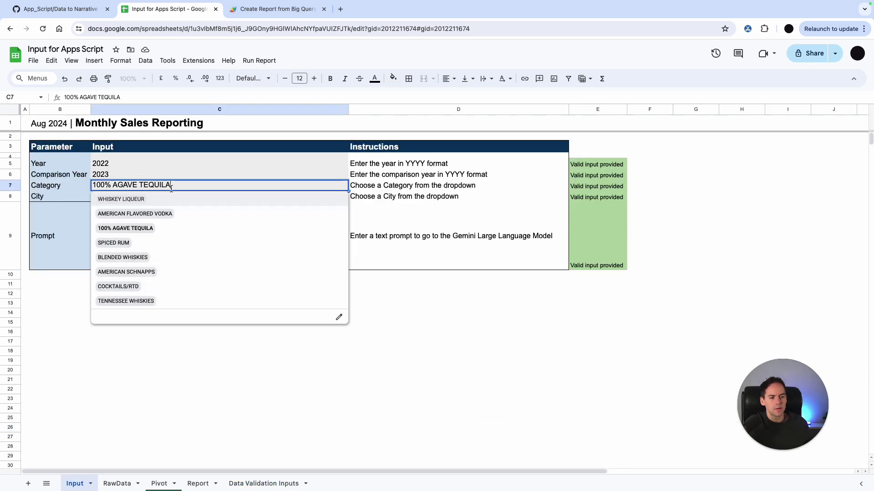
left_click(73, 324)
left_click(133, 243)
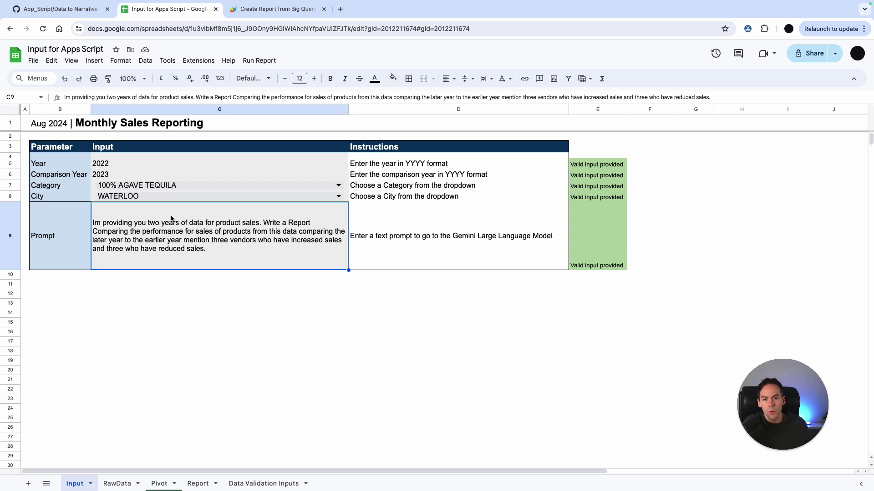
Set the Year to 2021 in C5 and the Comparison Year to 2020 in C6
left_click(142, 165)
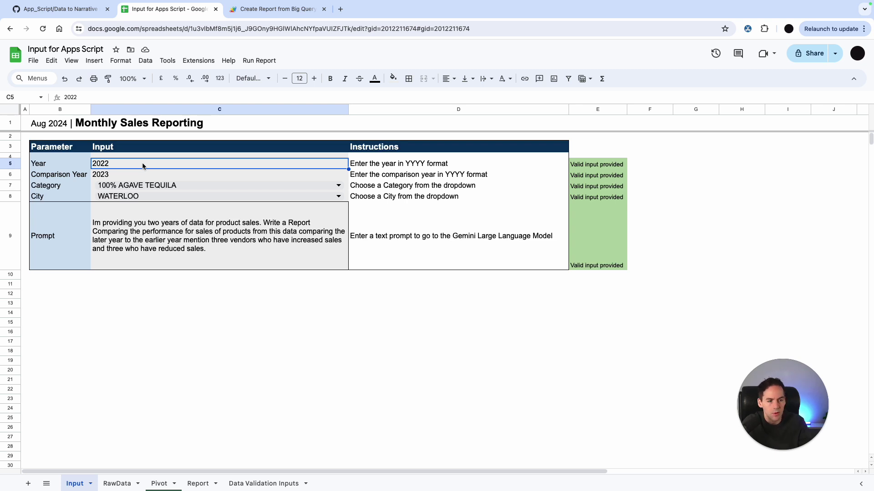
type("2")
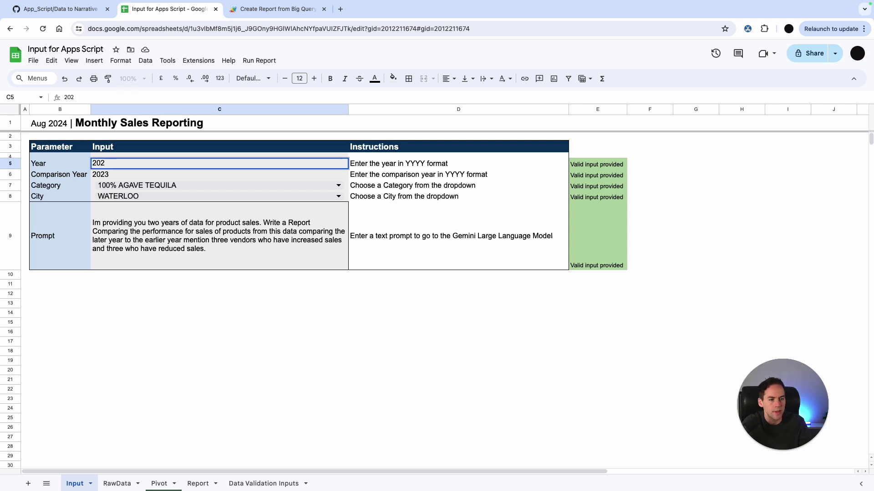
left_click(122, 177)
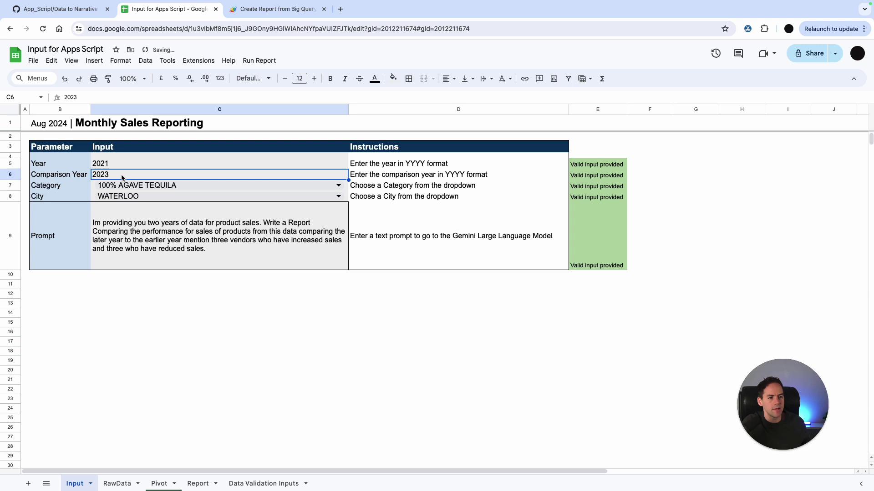
type("2020")
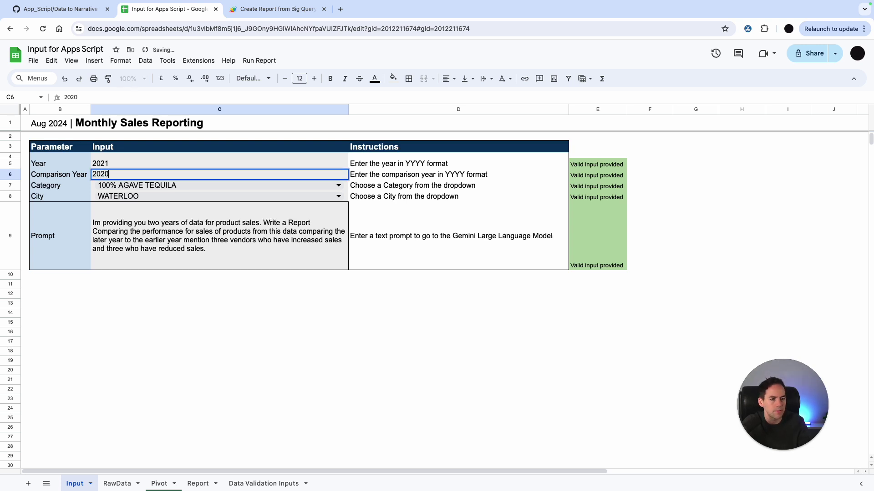
key("Return")
Choose SPICED RUM as the category and IOWA CITY as the city, then select the parameter values
left_click(177, 185)
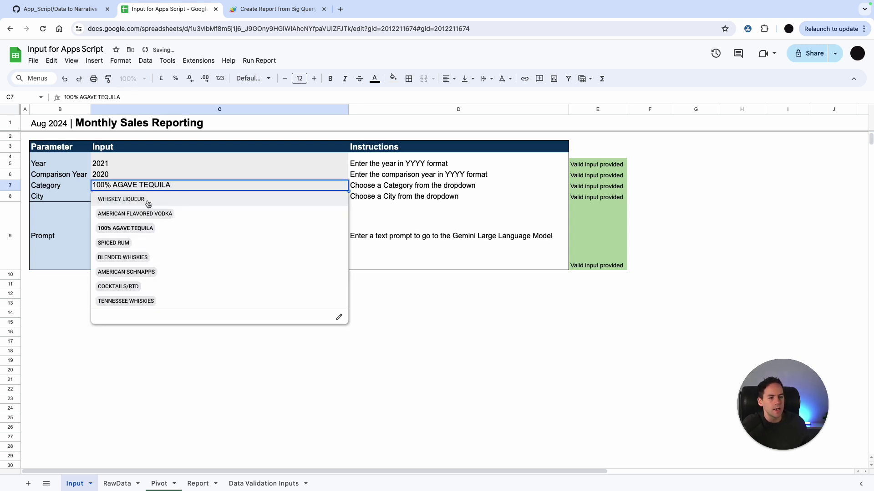
left_click(131, 243)
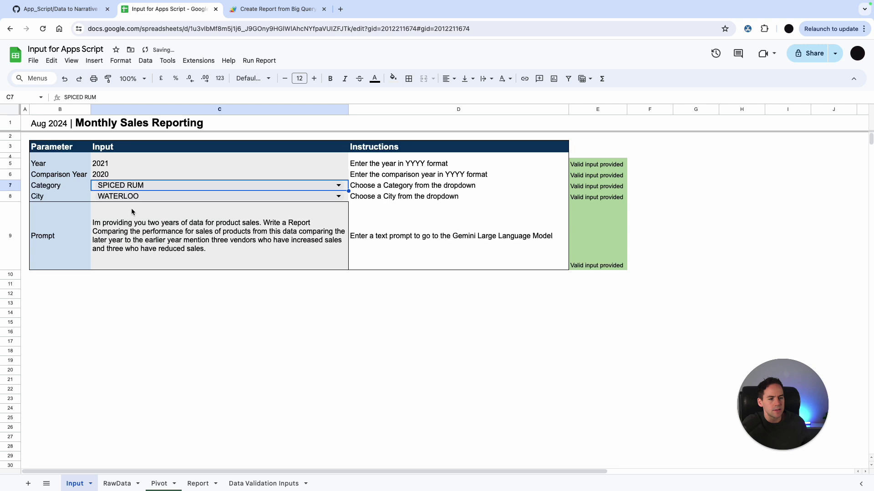
left_click(129, 196)
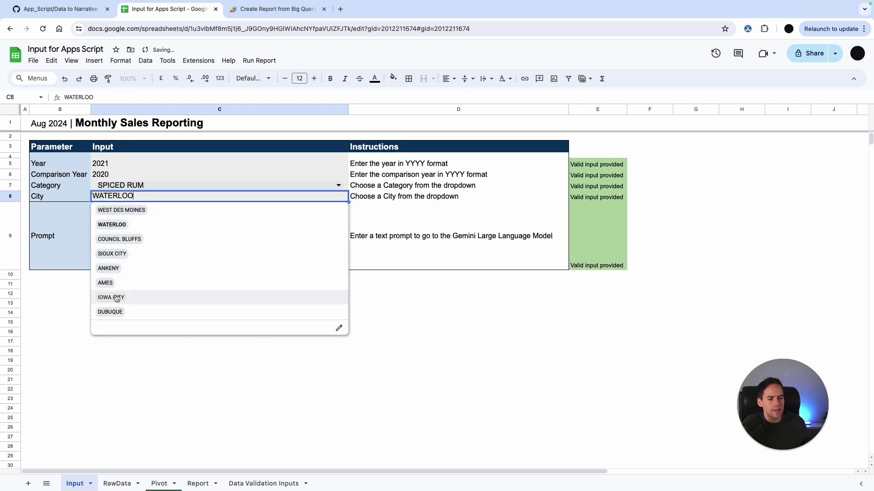
left_click(118, 297)
left_click(150, 243)
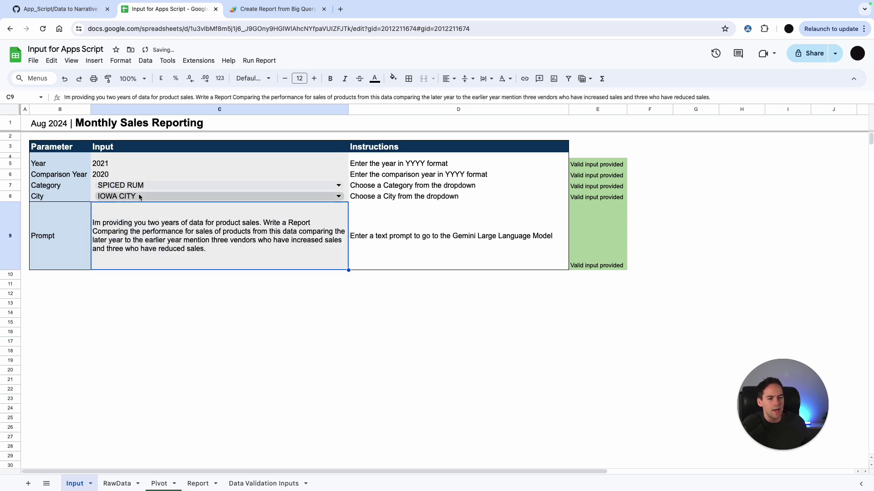
left_click_drag(155, 166, 150, 236)
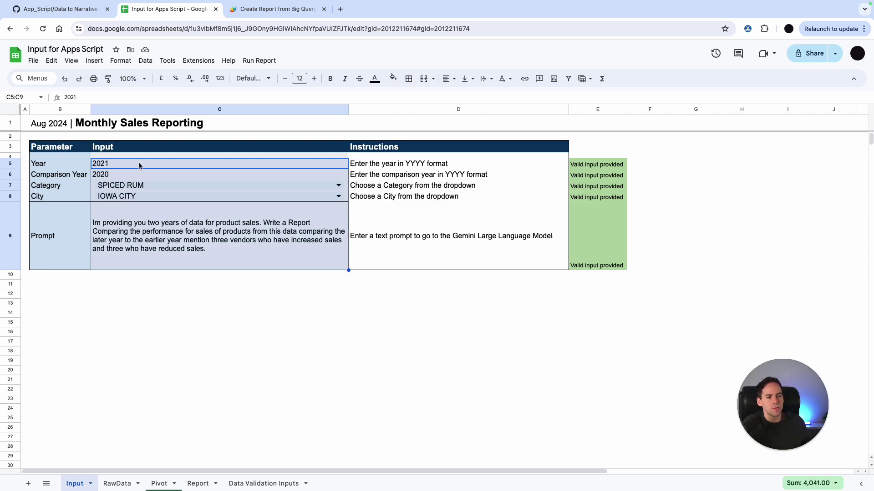
Run Refresh Report and Data, check the new 2020–2021 SPICED RUM rows in RawData, then view Pivot
left_click(117, 483)
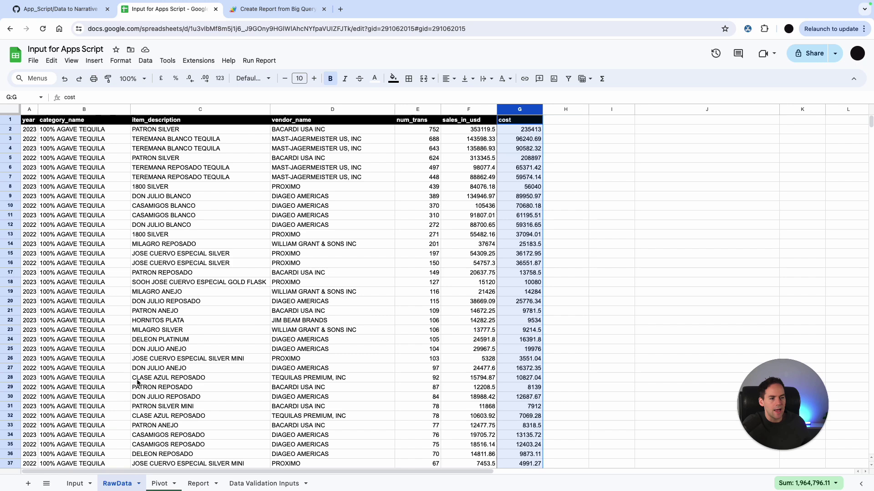
left_click(257, 61)
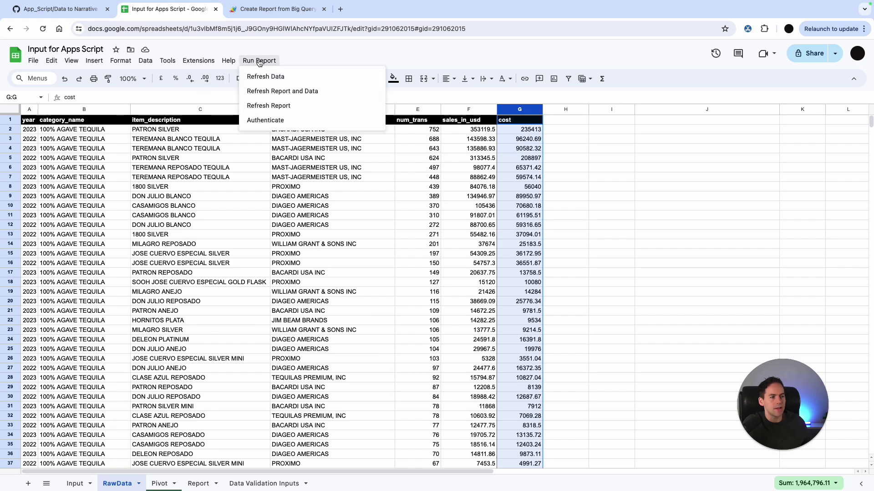
left_click(280, 92)
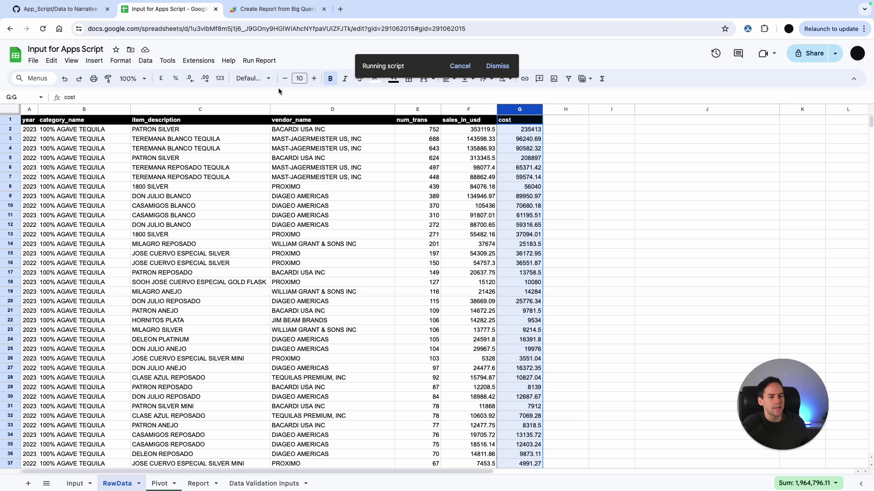
left_click(53, 132)
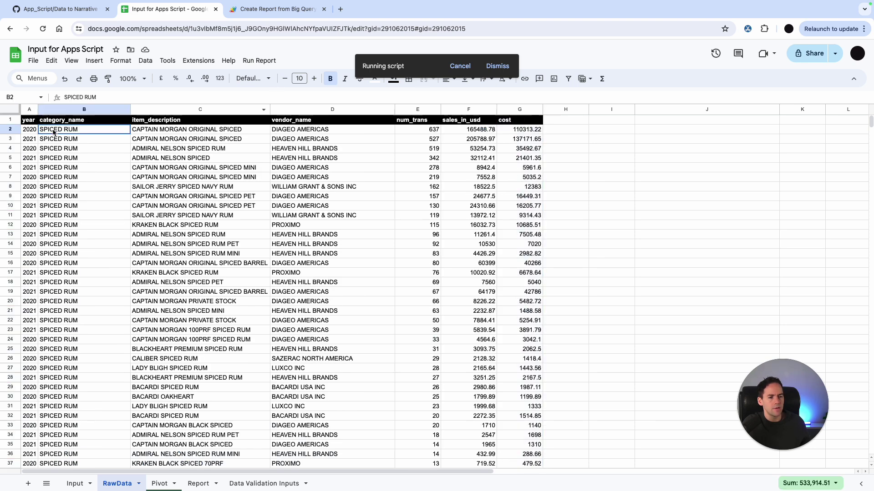
left_click_drag(34, 132, 37, 141)
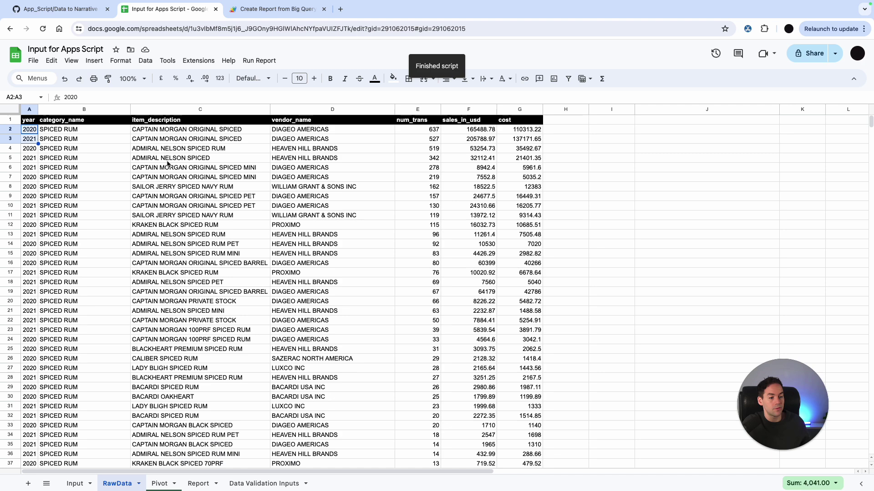
left_click(184, 110)
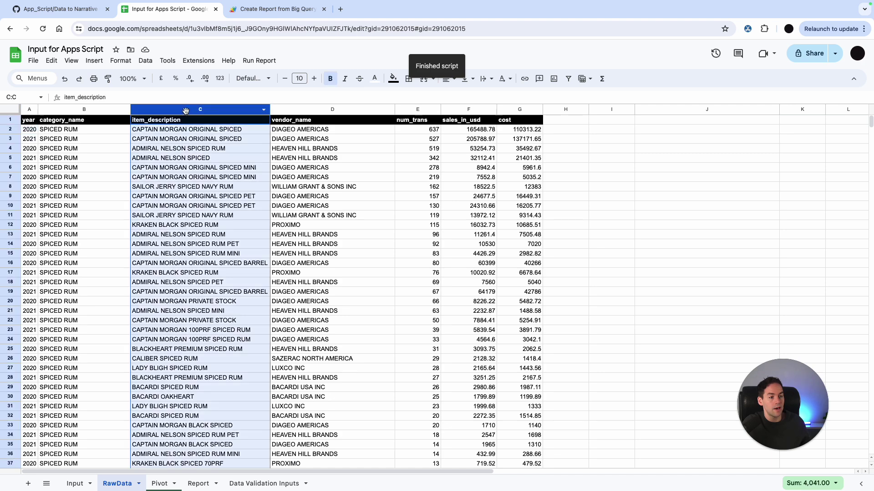
left_click(162, 484)
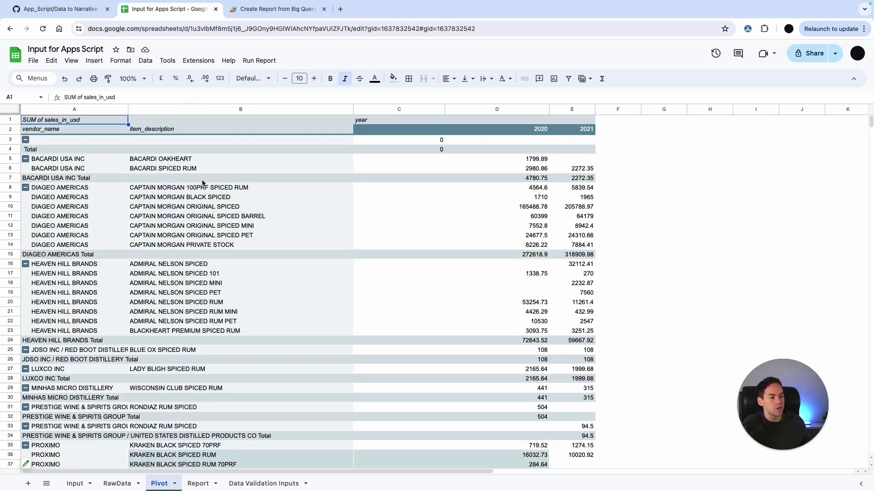
Inspect the overall sales summary sentence on the Report sheet
left_click(194, 486)
left_click(232, 183)
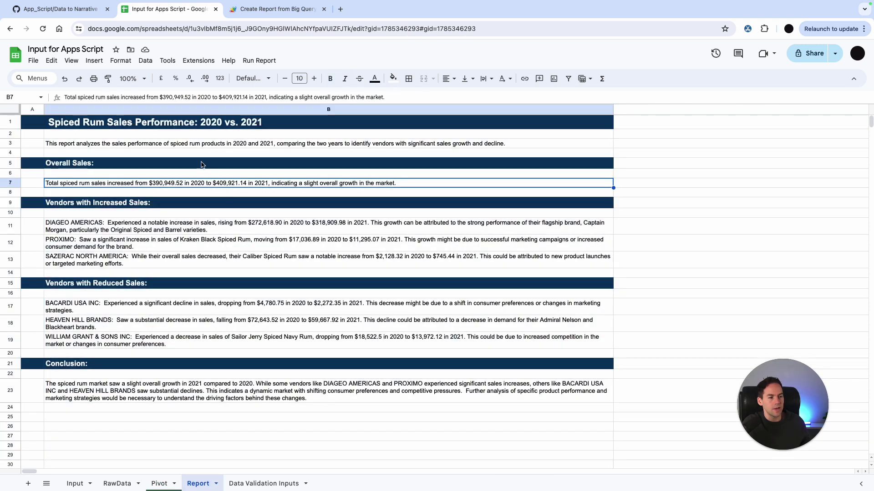
left_click(115, 145)
left_click(88, 184)
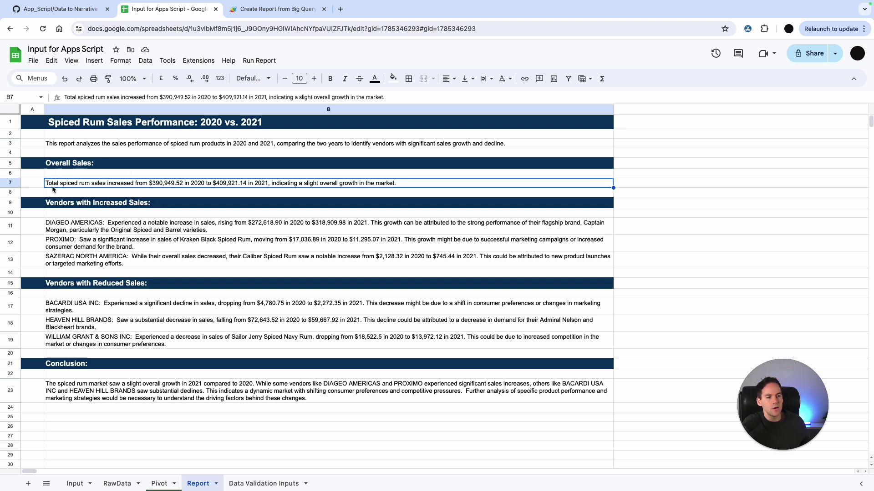
Regenerate the report with Run Report > Refresh Report, select B1:B25, and bring up the Apps Script code
left_click(260, 61)
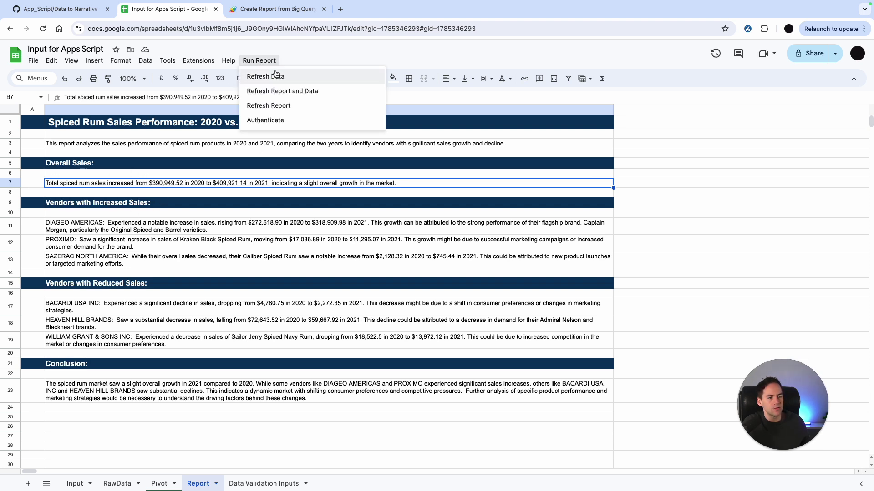
left_click(283, 103)
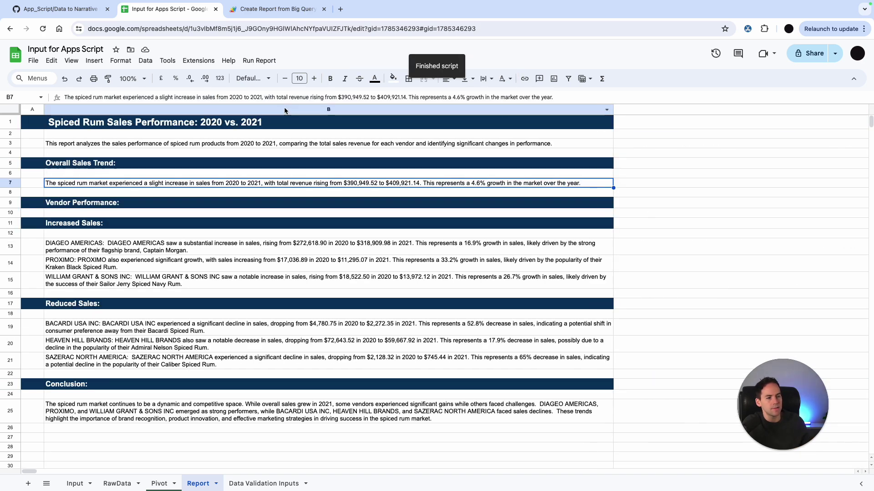
left_click_drag(189, 128, 159, 420)
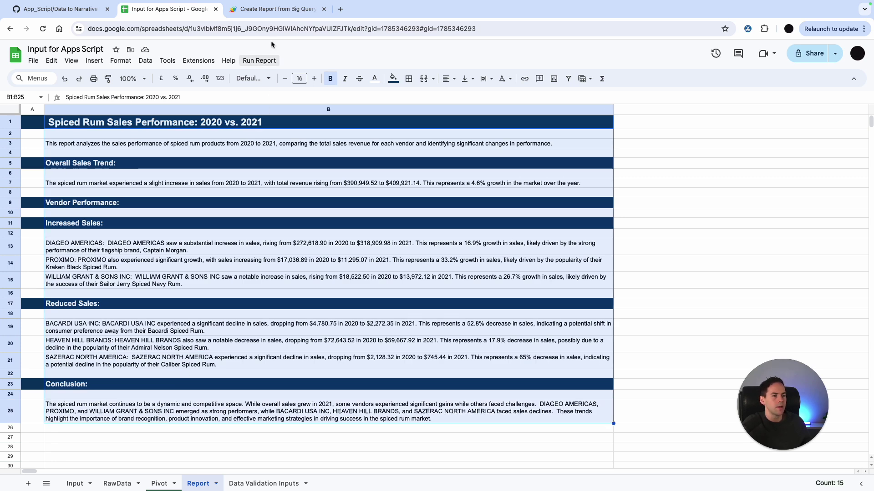
left_click(269, 10)
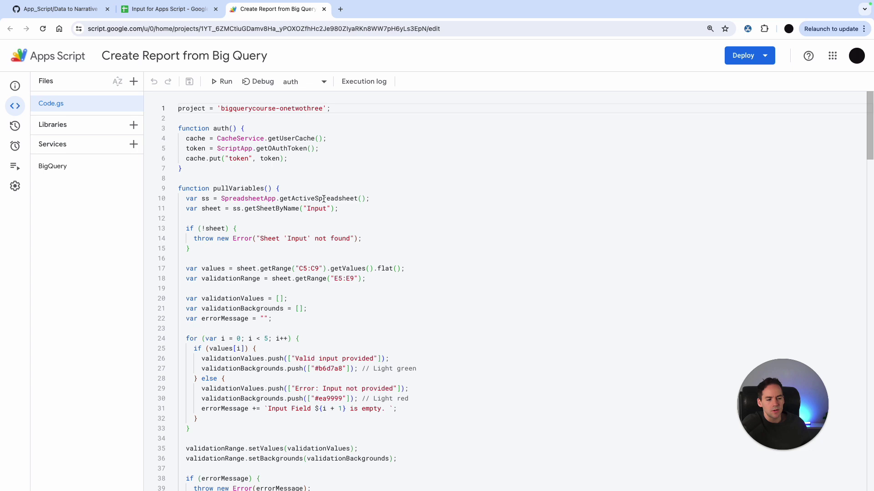
scroll(323, 199, "down", 2)
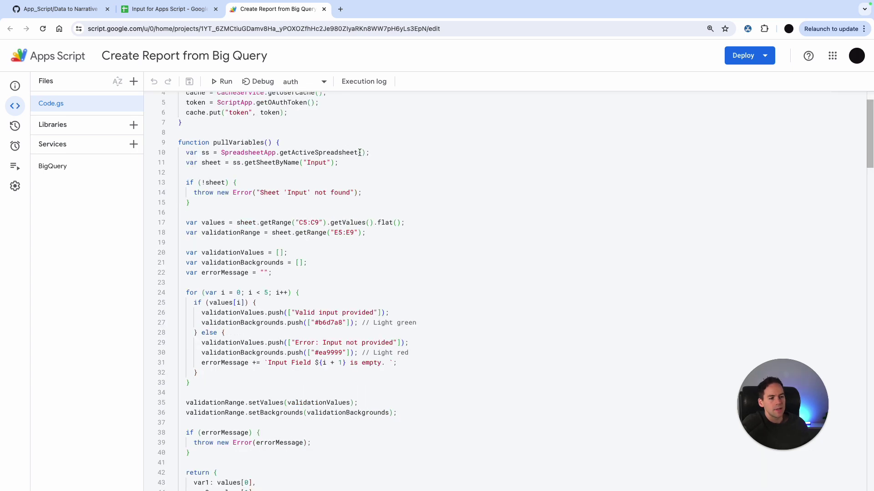
left_click_drag(376, 152, 189, 150)
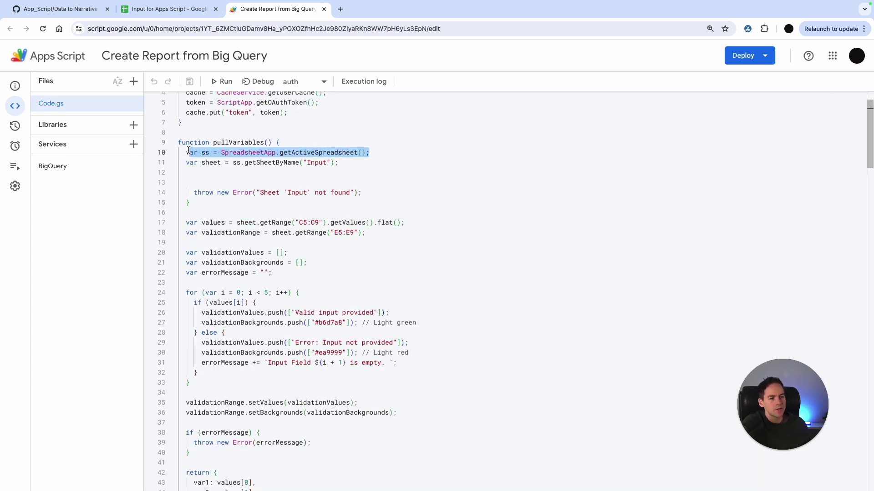
left_click_drag(341, 162, 183, 163)
key("ctrl+shift+Tab")
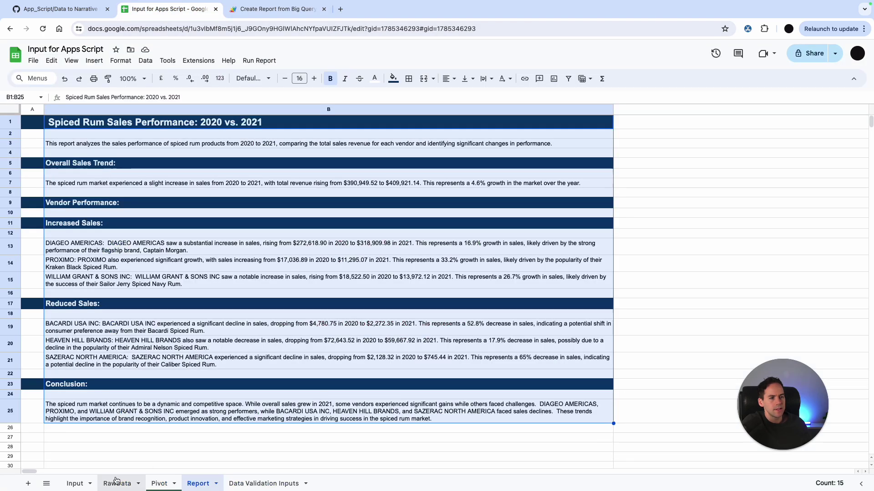
left_click(77, 484)
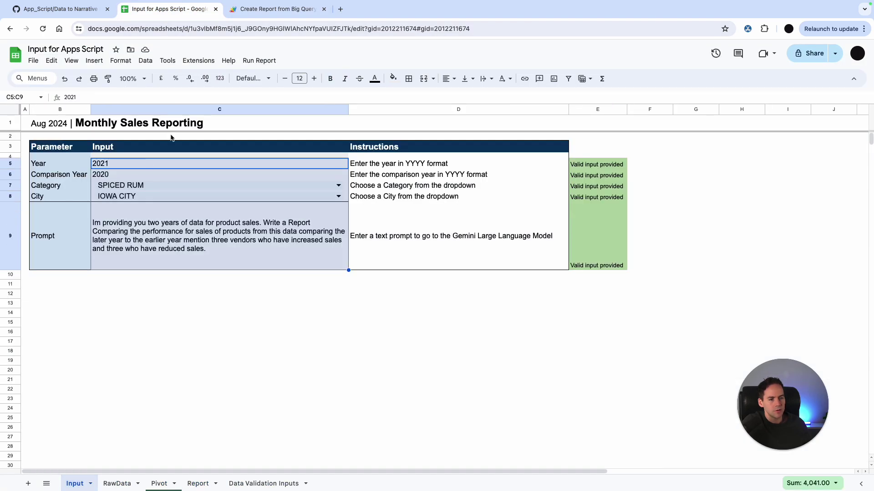
left_click(279, 10)
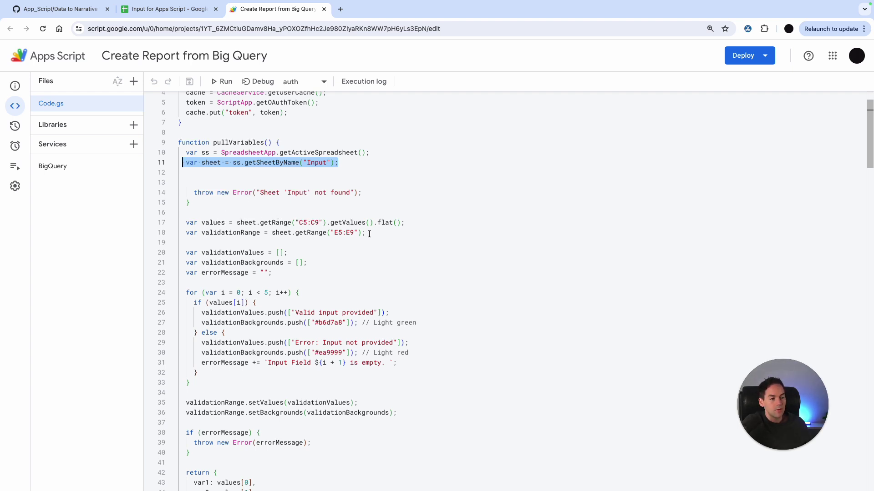
left_click_drag(367, 232, 181, 222)
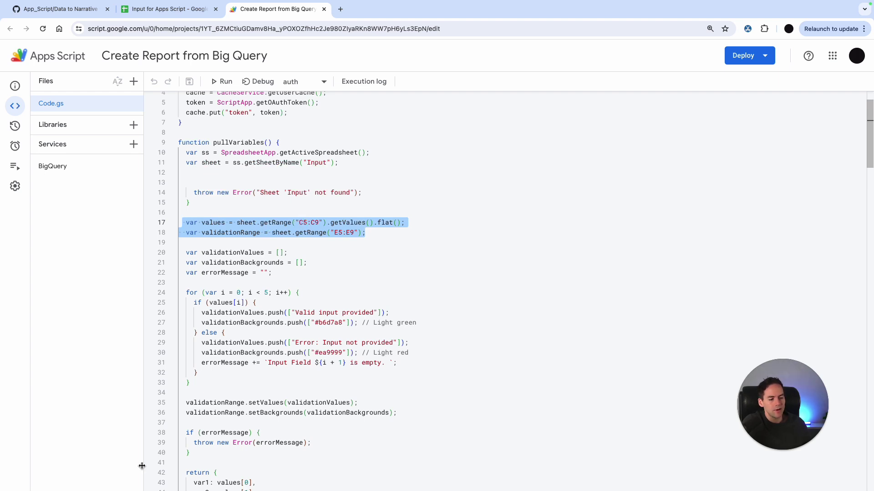
left_click(367, 167)
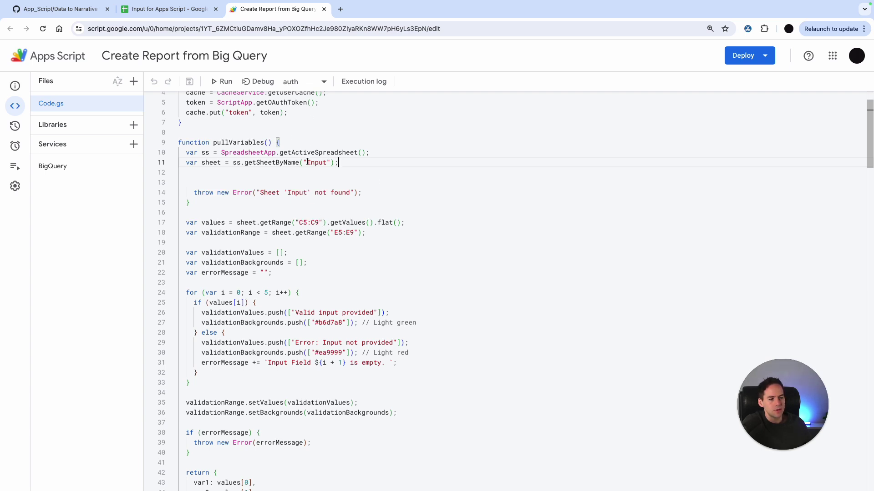
left_click(183, 16)
left_click_drag(156, 161, 137, 269)
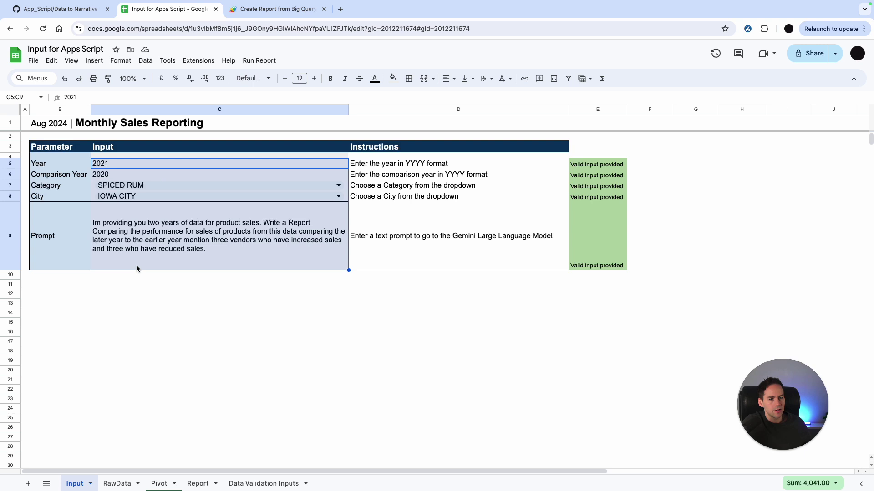
left_click_drag(605, 167, 602, 242)
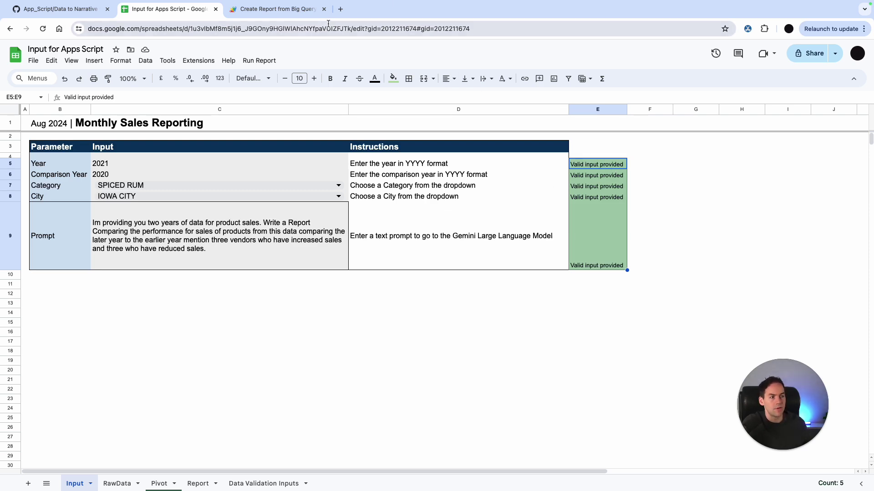
left_click(268, 16)
scroll(219, 178, "down", 2)
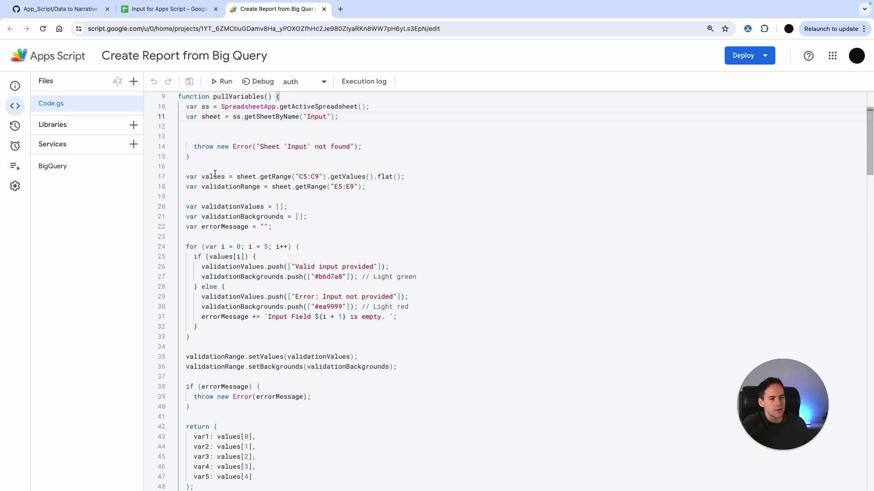
scroll(222, 181, "down", 2)
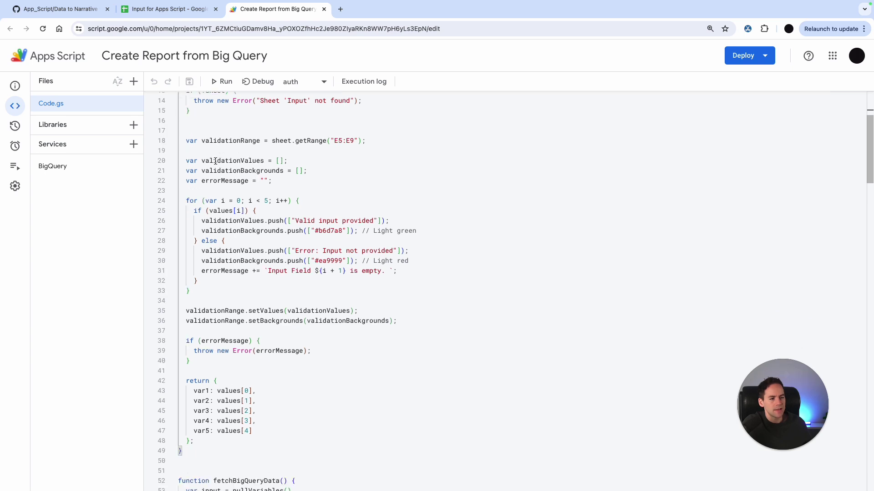
left_click(279, 161)
scroll(296, 174, "down", 2)
key("ctrl+z")
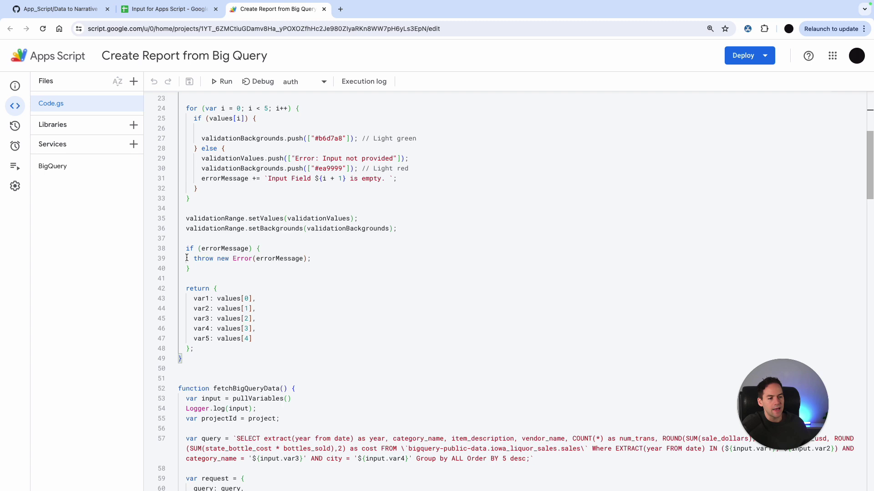
scroll(214, 250, "down", 2)
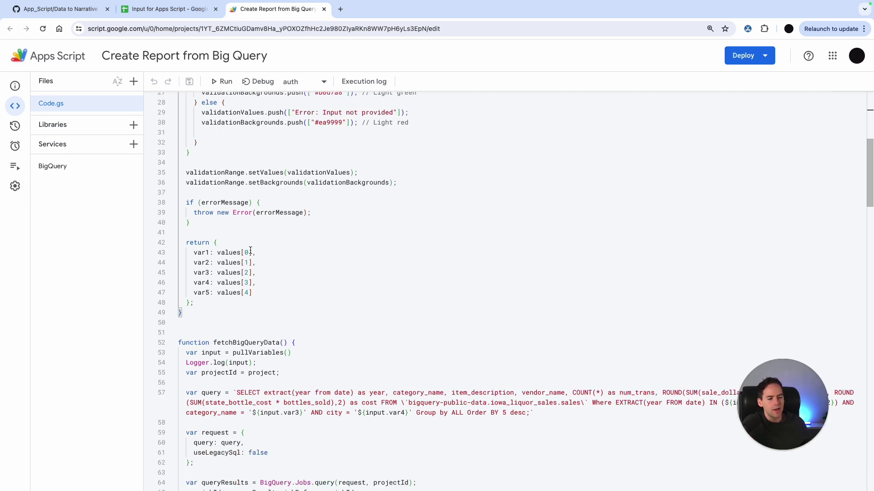
scroll(246, 286, "up", 8)
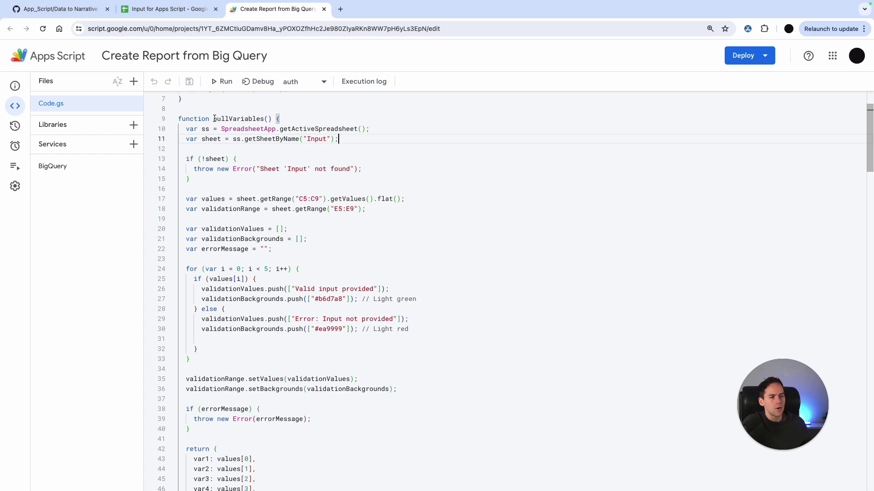
scroll(246, 130, "down", 12)
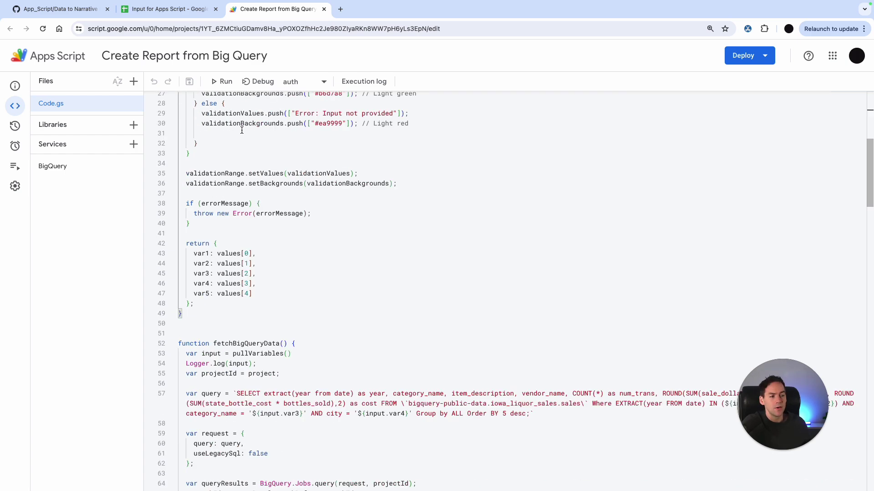
scroll(243, 134, "down", 4)
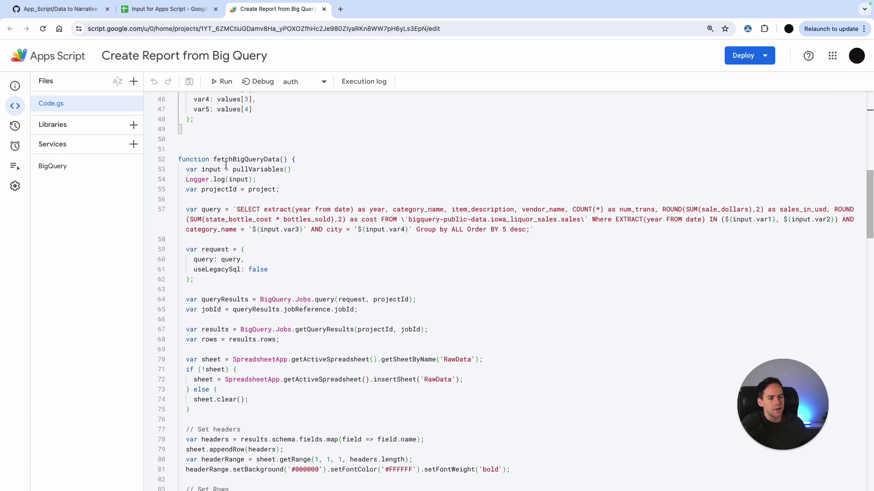
left_click_drag(292, 170, 186, 171)
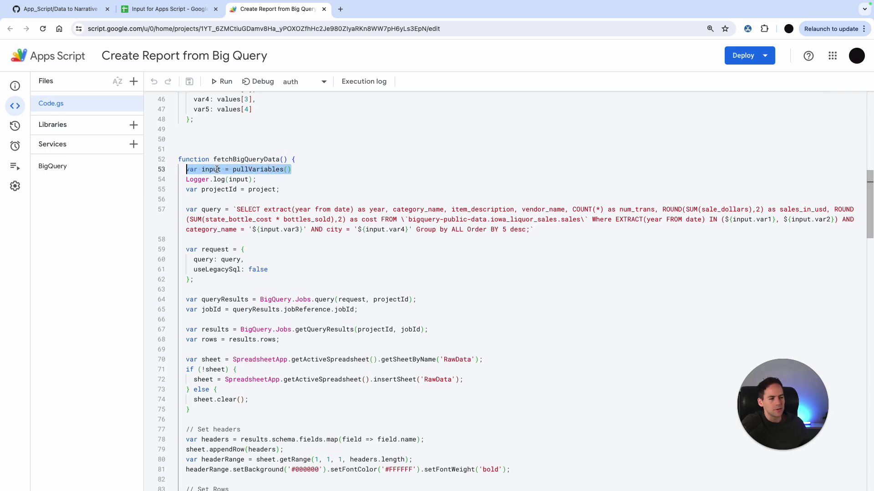
key("ctrl+z")
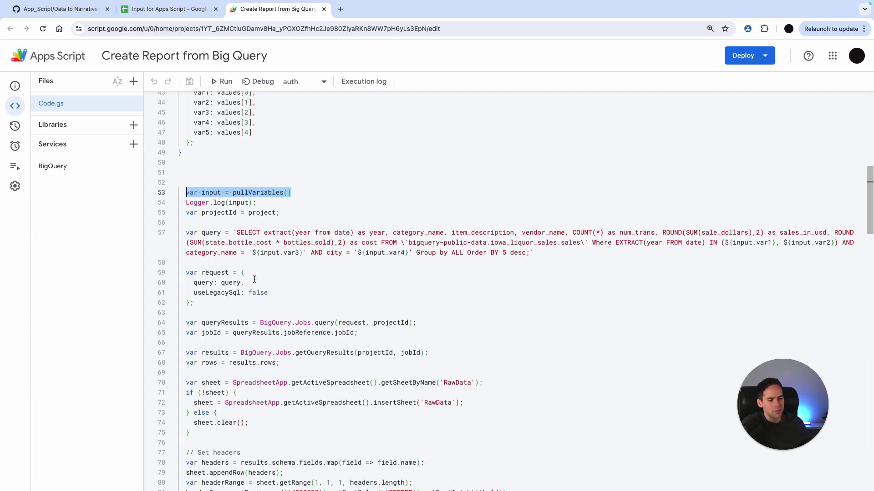
Clear the Year value 2021 from C5 on the Input sheet
left_click(168, 10)
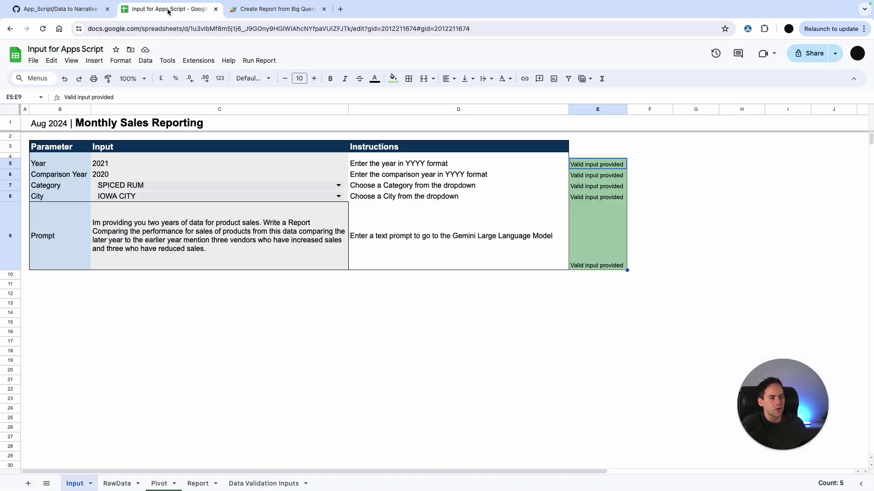
left_click_drag(123, 163, 124, 212)
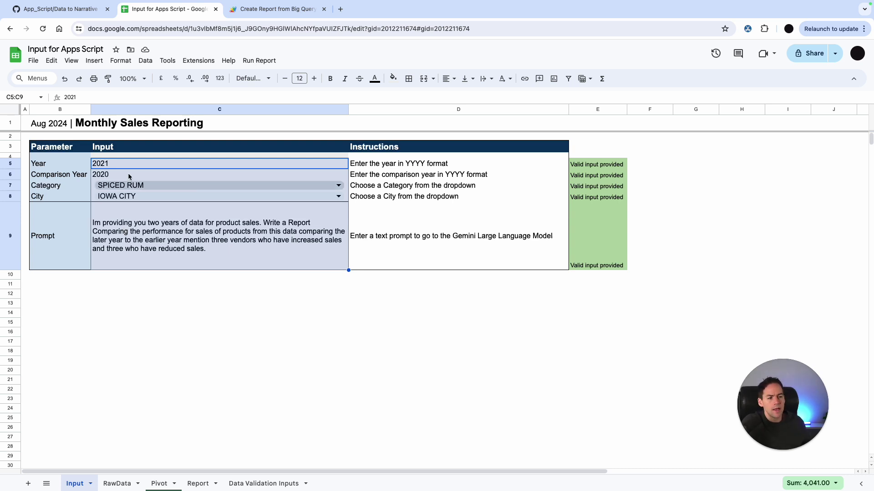
left_click(113, 165)
left_click(115, 176)
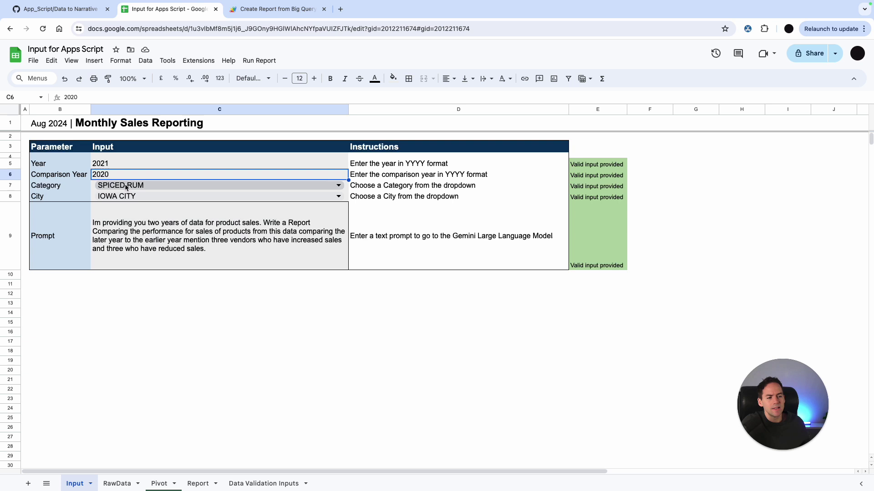
left_click(127, 166)
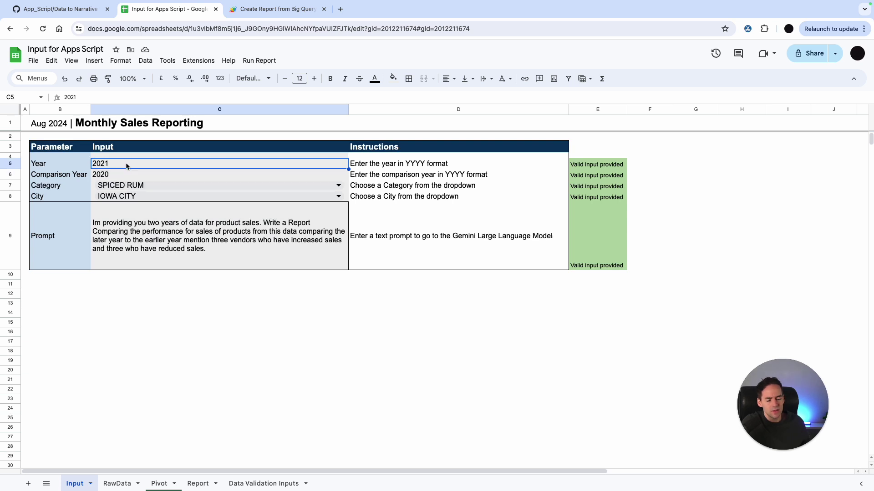
key("BackSpace")
Run Refresh Data to get the red 'Error: Input not provided' in E5, widening column E, then return to Code.gs
left_click(150, 294)
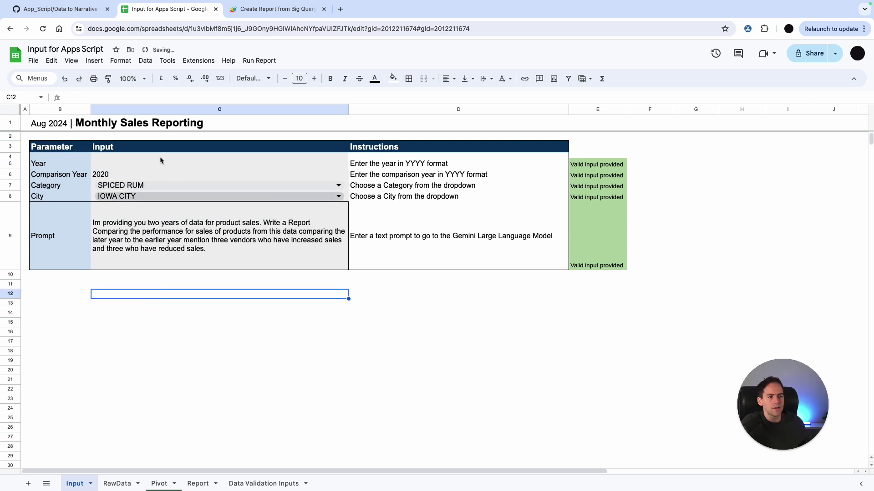
left_click(258, 61)
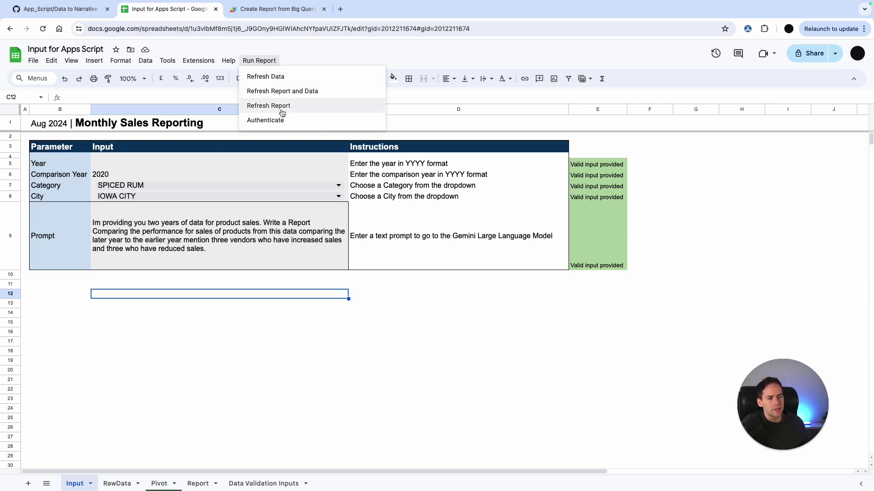
left_click(274, 77)
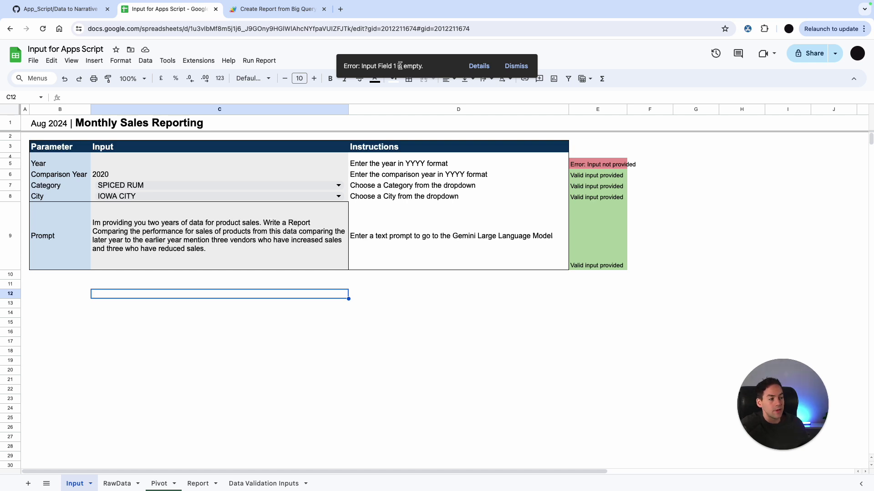
left_click_drag(627, 109, 655, 109)
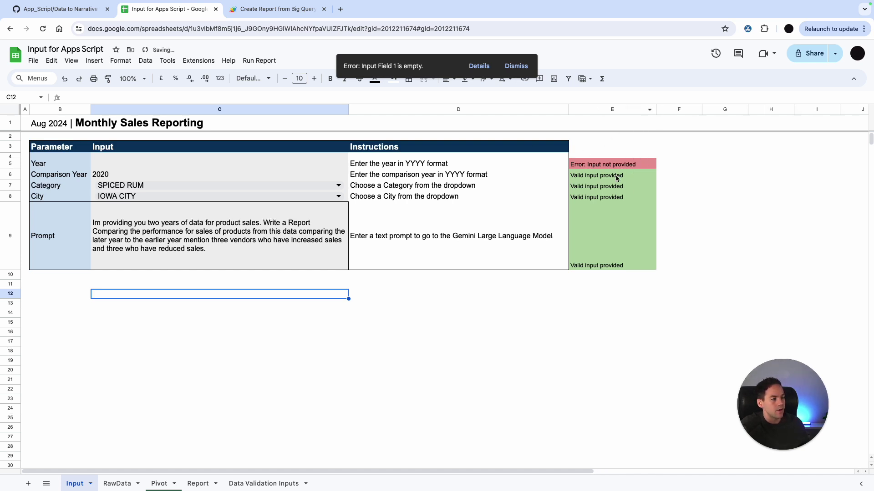
left_click(610, 167)
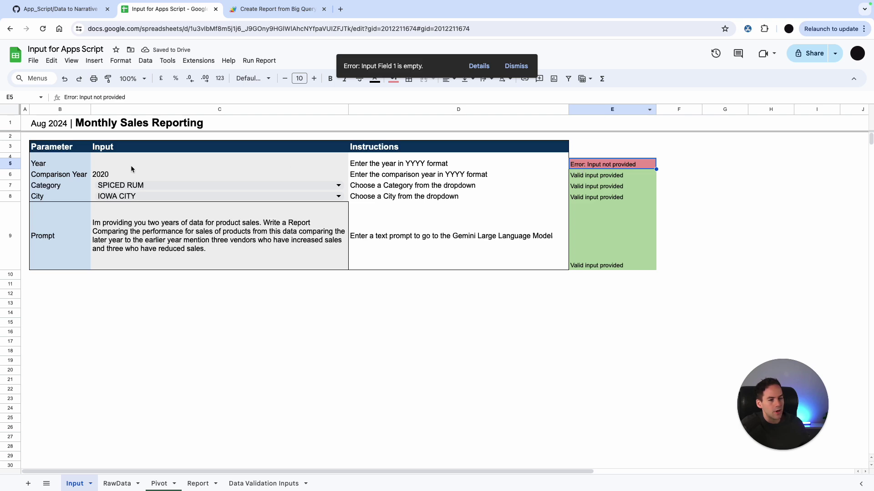
key("ctrl+Tab")
left_click_drag(251, 293, 189, 253)
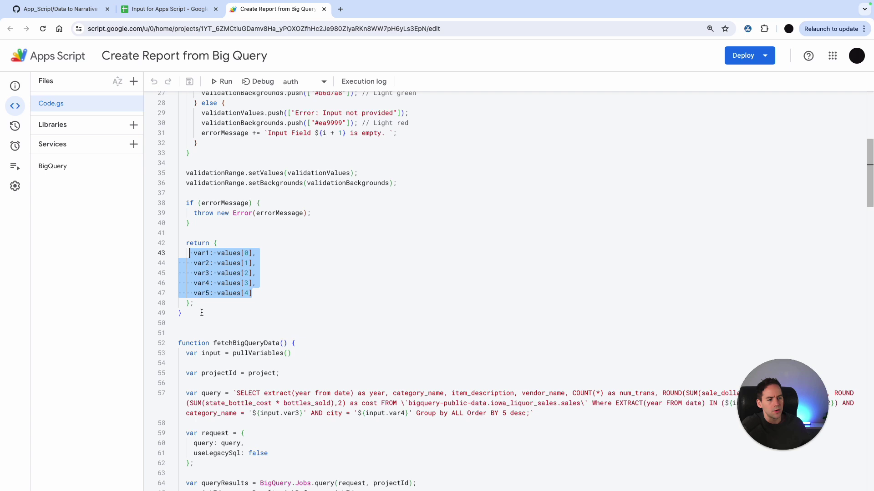
scroll(201, 312, "down", 3)
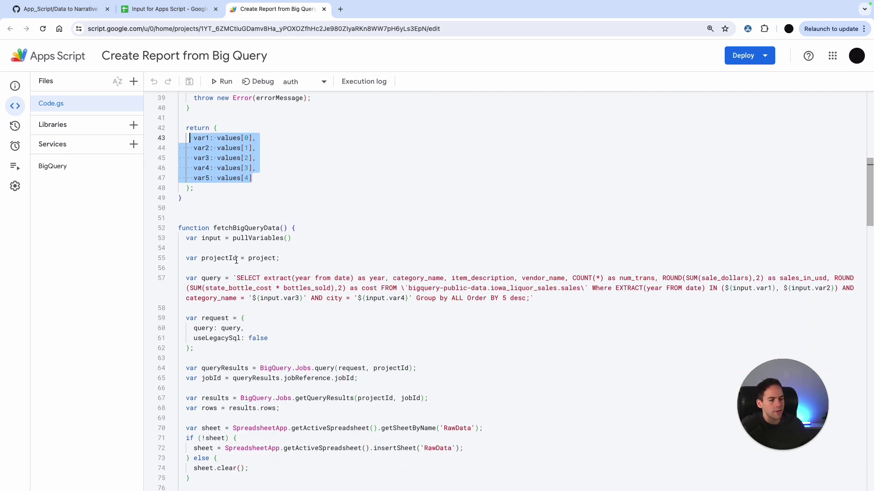
scroll(245, 232, "down", 1)
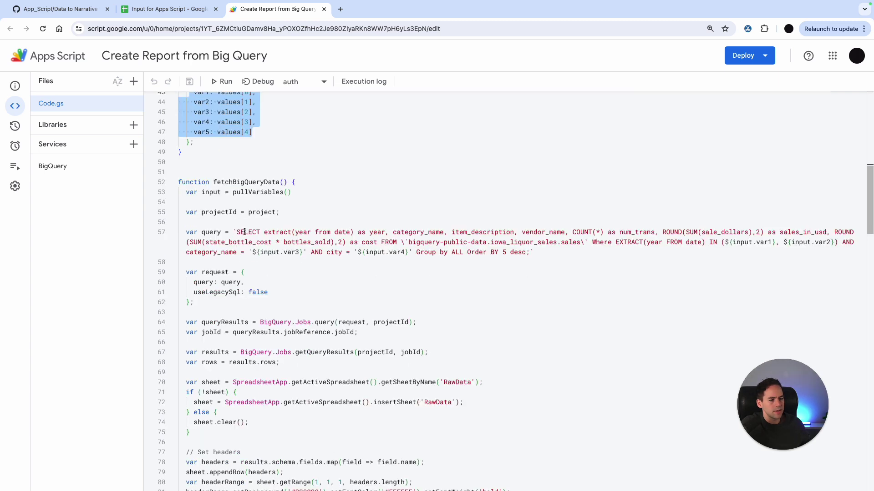
left_click_drag(237, 232, 301, 230)
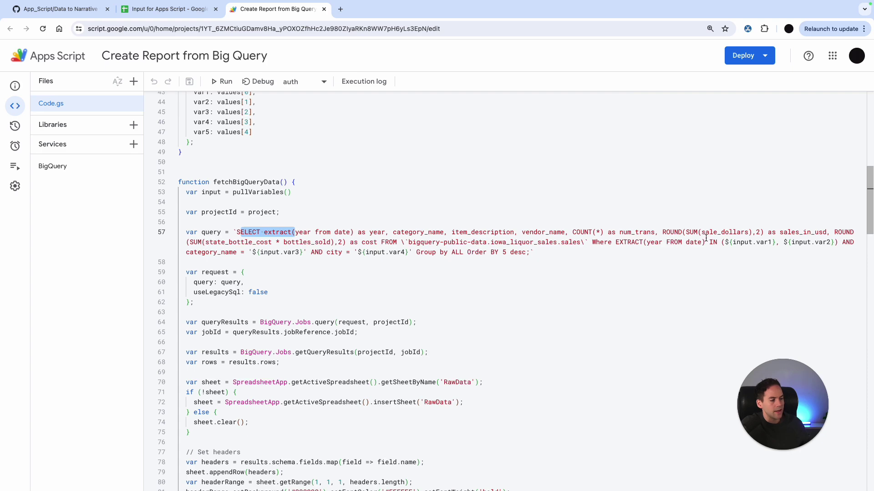
left_click(182, 9)
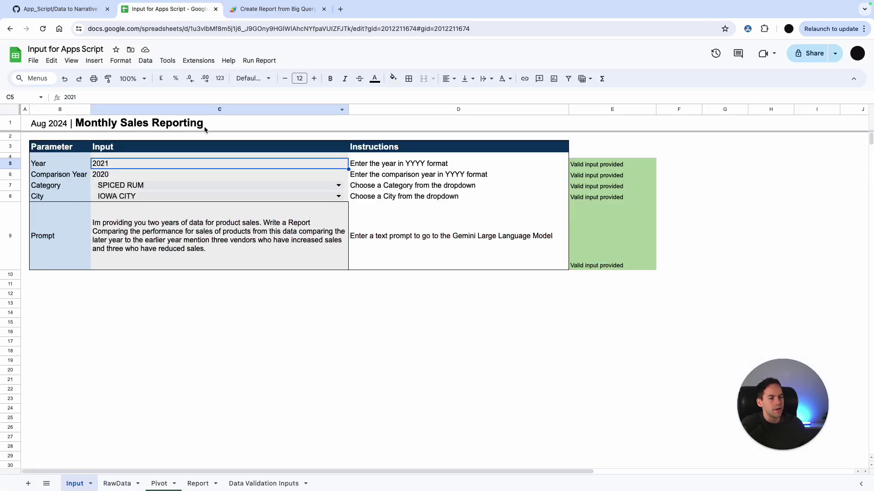
left_click(262, 9)
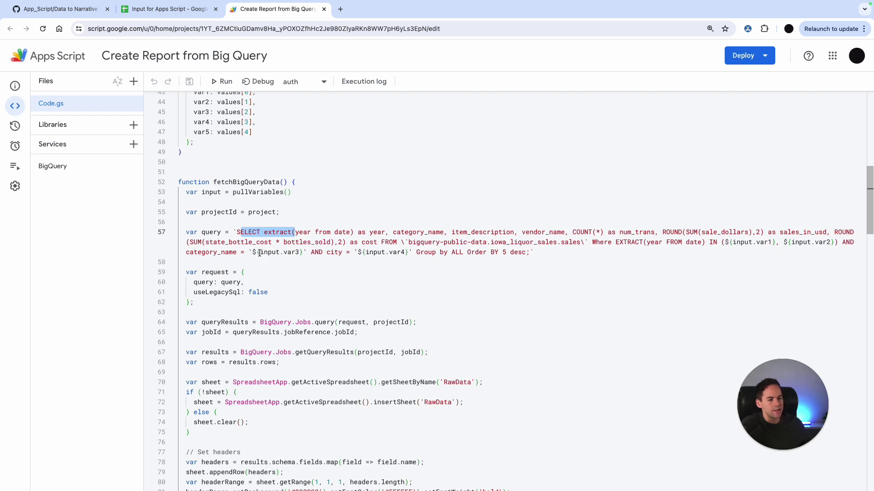
scroll(279, 259, "up", 3)
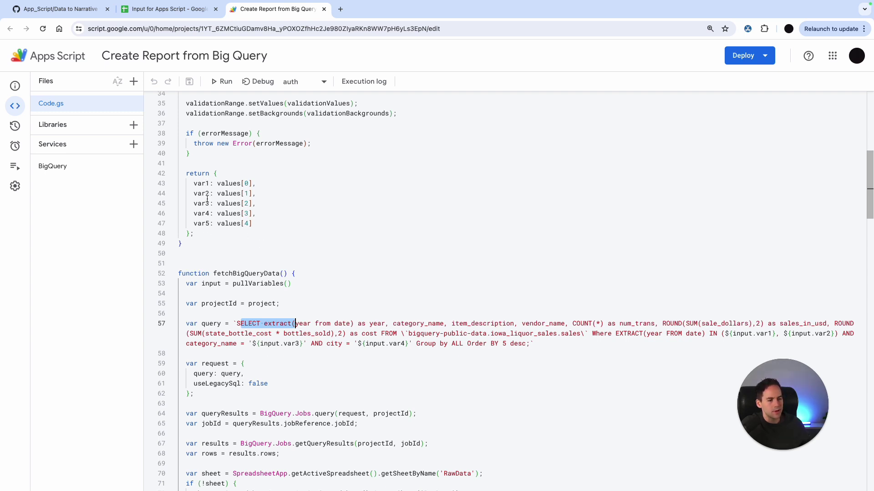
left_click(169, 9)
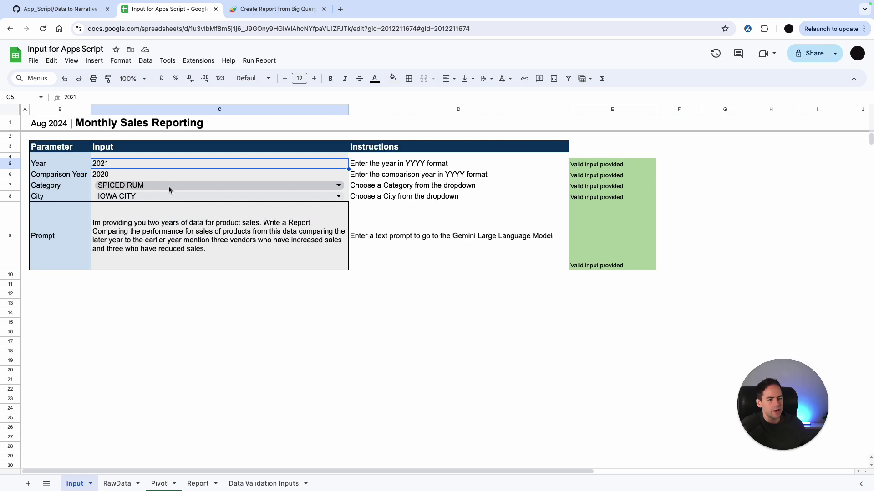
key("ctrl+Tab")
scroll(208, 304, "down", 5)
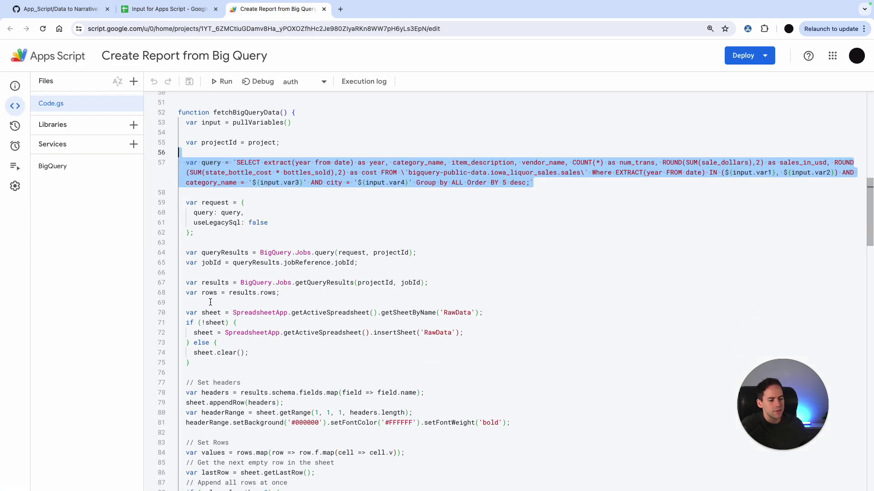
scroll(211, 301, "down", 2)
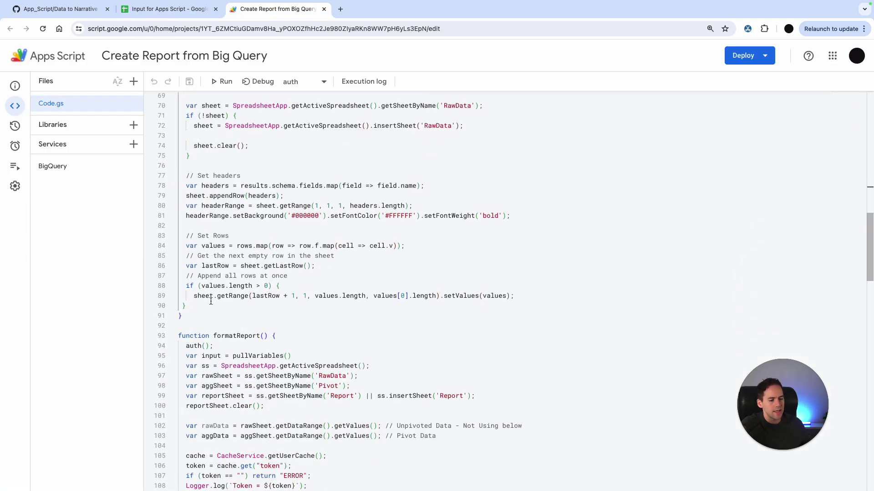
scroll(211, 302, "down", 2)
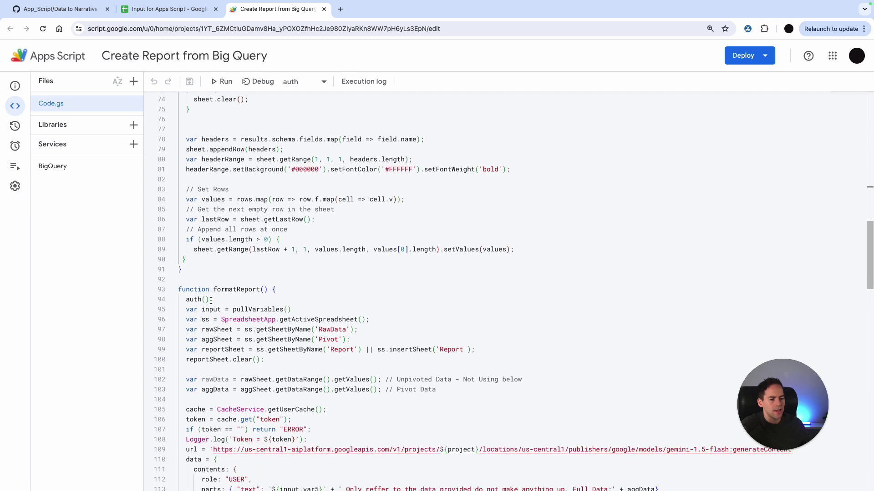
scroll(211, 300, "down", 7)
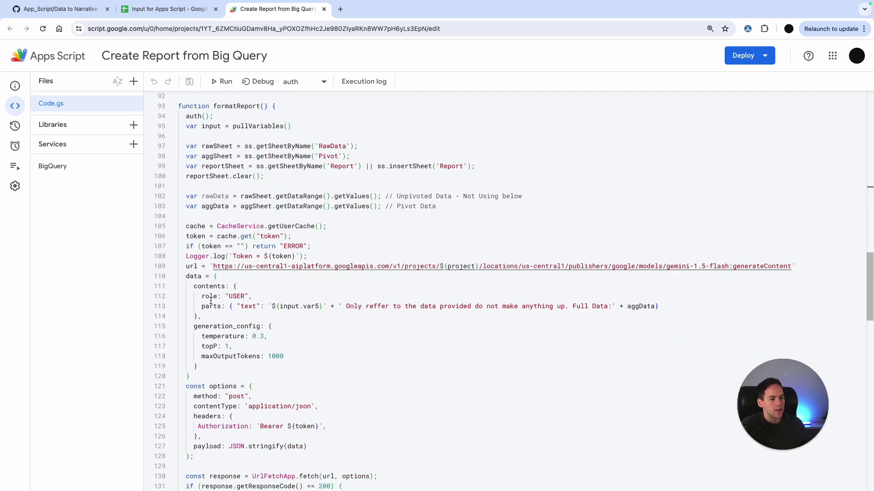
scroll(211, 300, "down", 1)
scroll(210, 301, "up", 1)
scroll(211, 302, "up", 1)
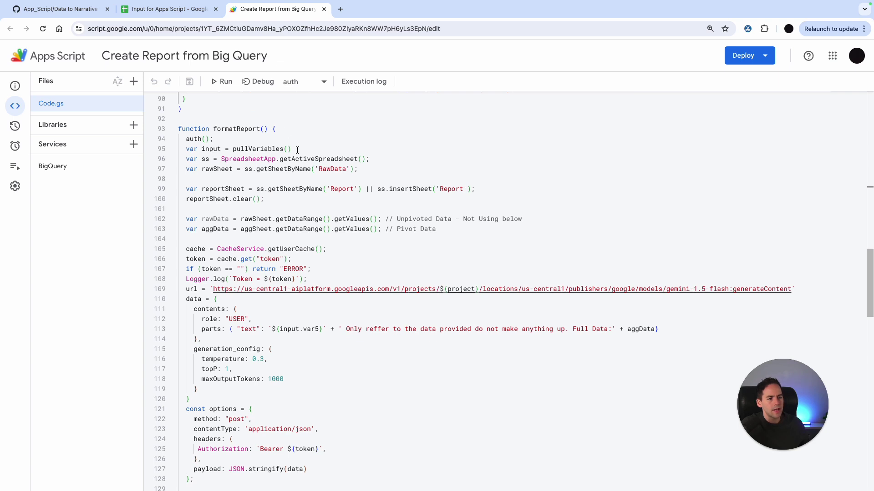
left_click_drag(292, 149, 180, 149)
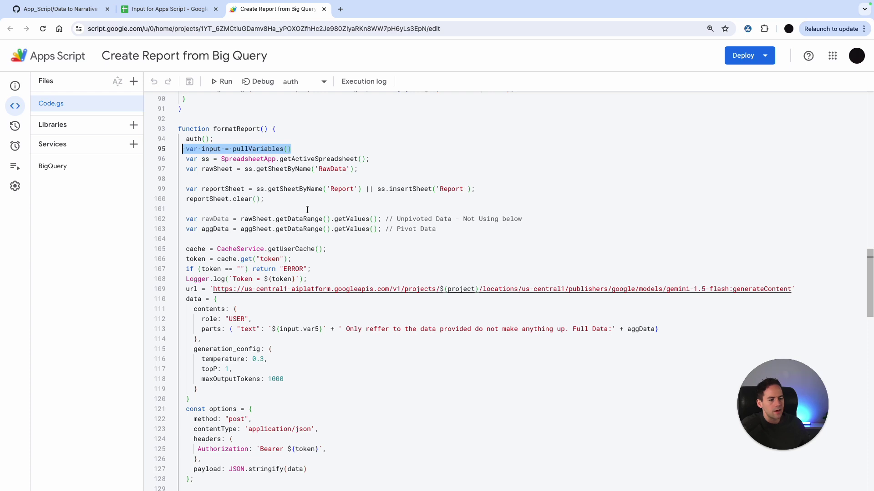
scroll(308, 209, "down", 3)
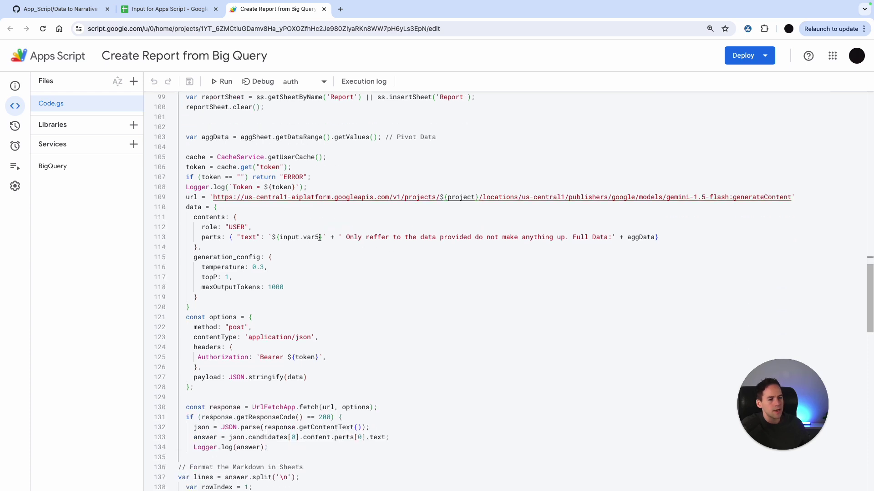
left_click_drag(322, 237, 272, 237)
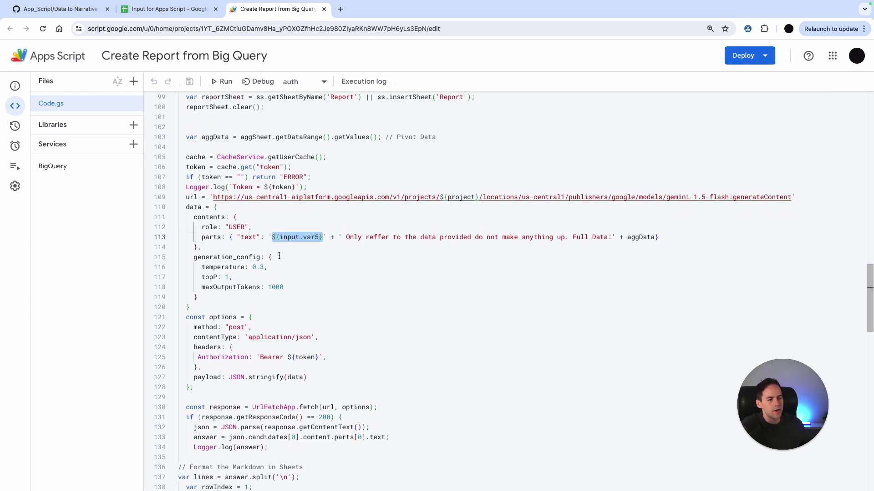
key("ctrl+shift+Tab")
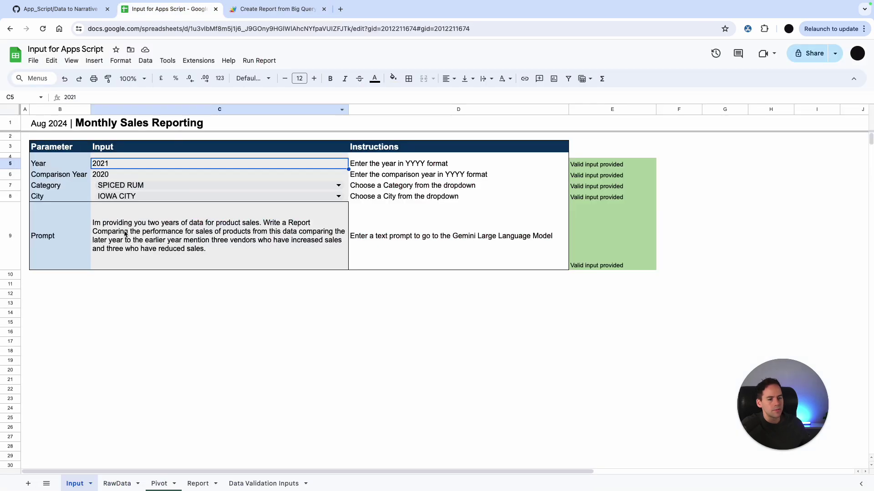
left_click(126, 234)
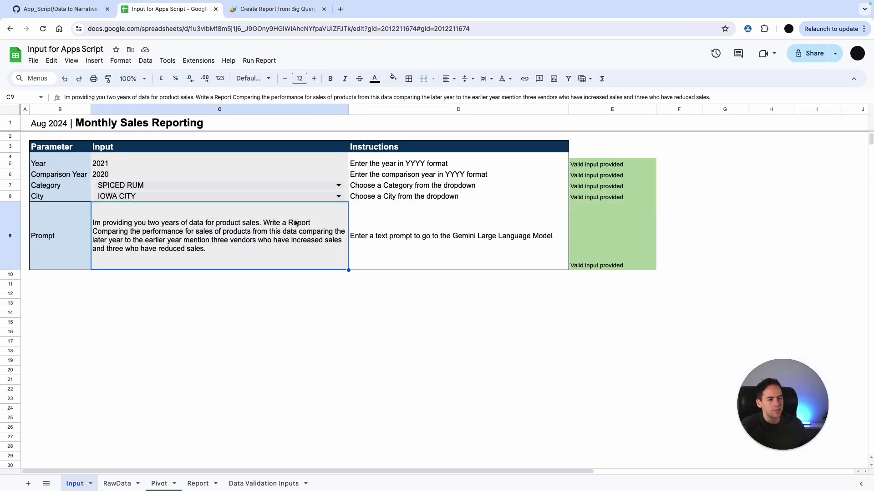
left_click(278, 9)
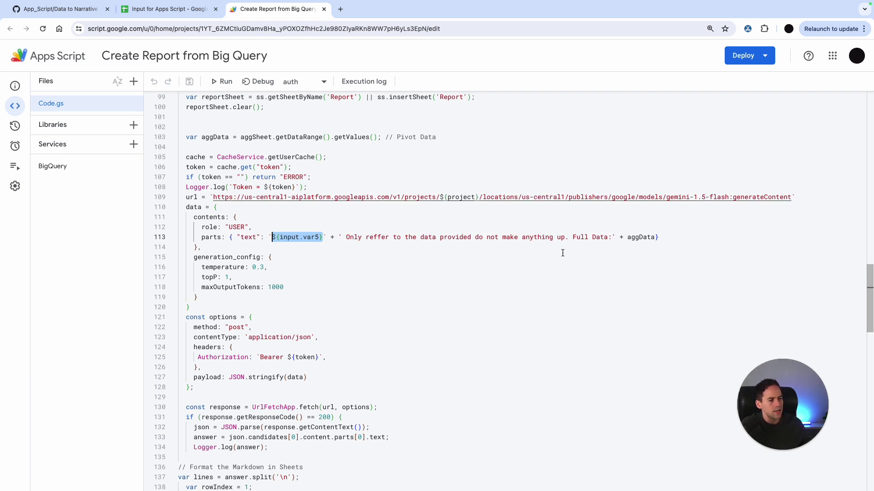
Review the prompt's Full Data label and scroll Code.gs down to the generateReport function header
left_click_drag(573, 237, 613, 236)
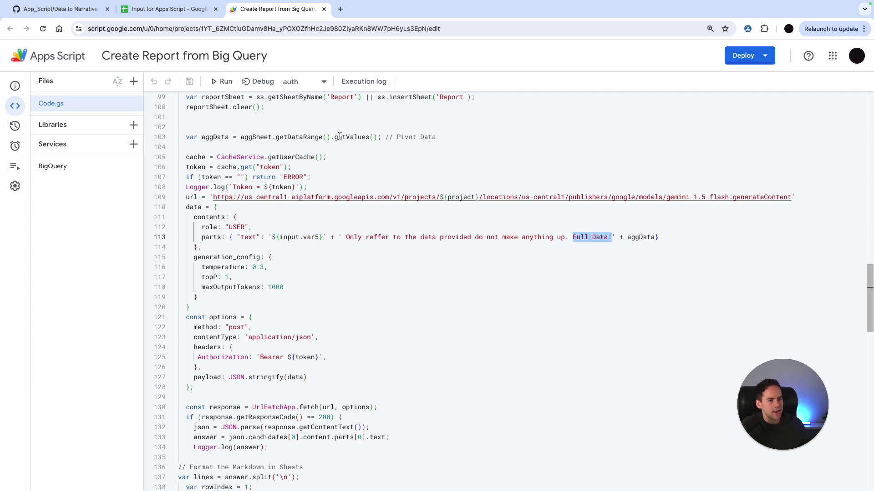
scroll(242, 141, "up", 3)
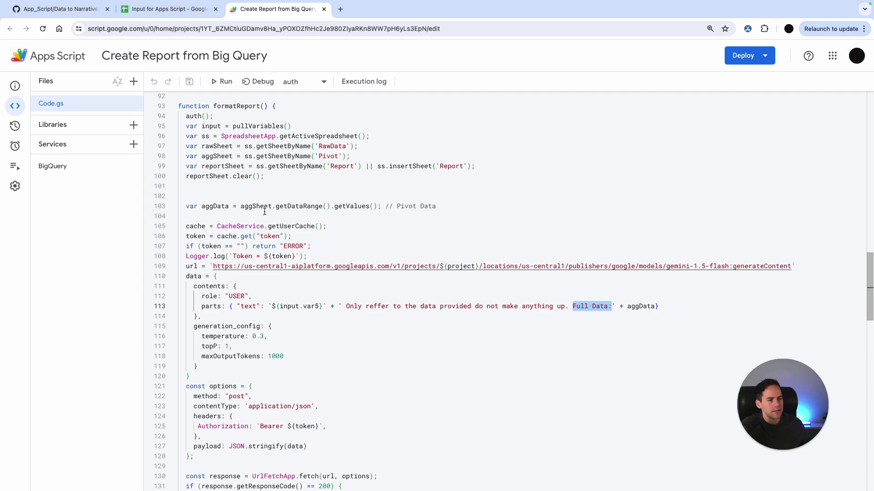
scroll(207, 154, "down", 20)
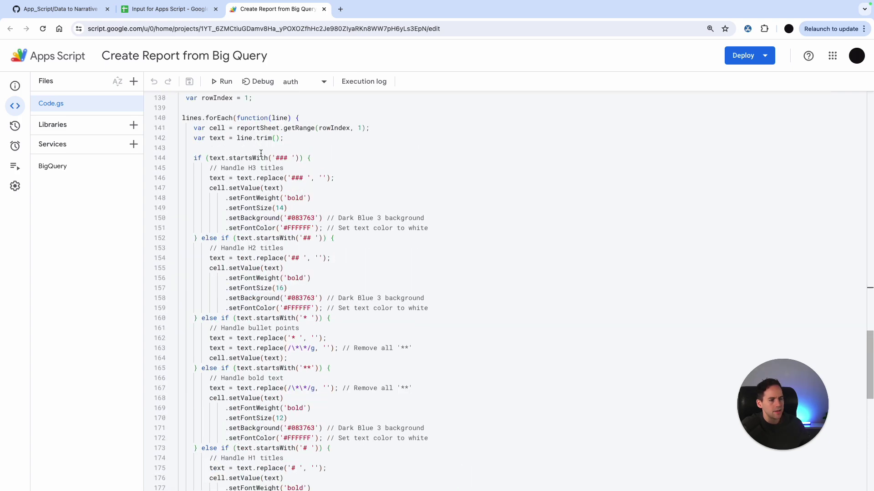
scroll(246, 196, "down", 5)
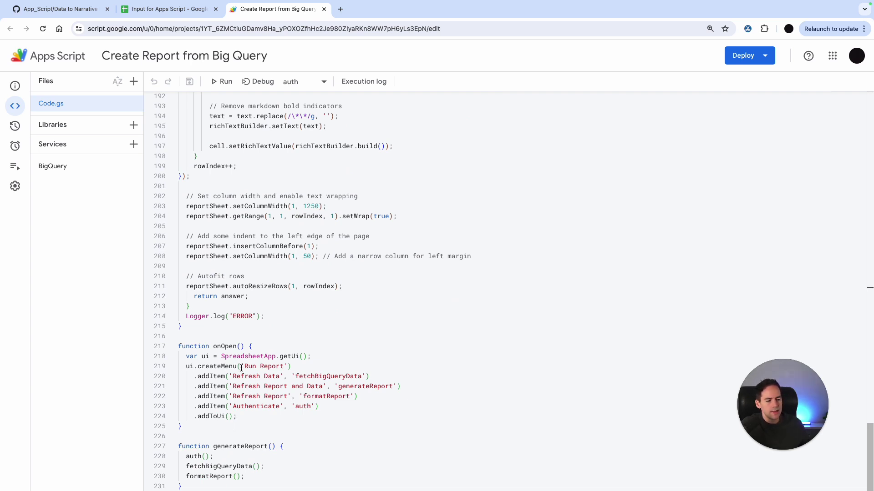
left_click_drag(283, 451, 240, 477)
Change the Year in C5 to 2023 and the Comparison Year in C6 to 2022
left_click(171, 10)
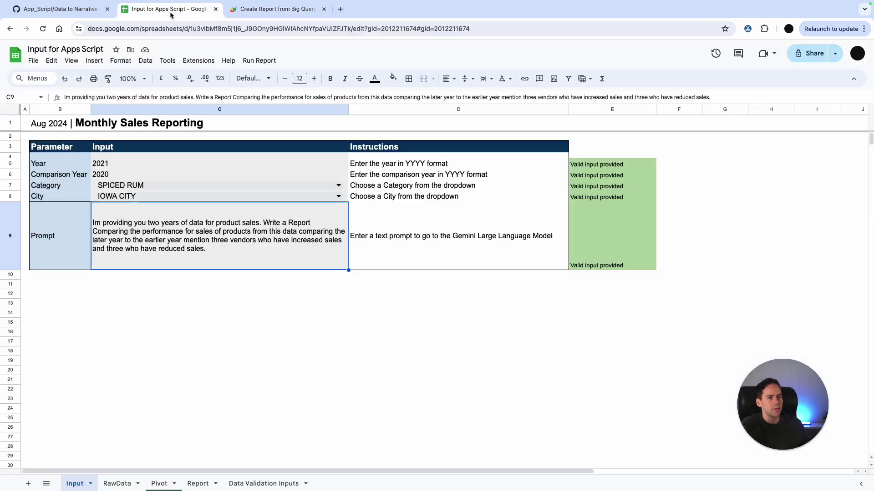
left_click(127, 164)
key("Return")
key("BackSpace")
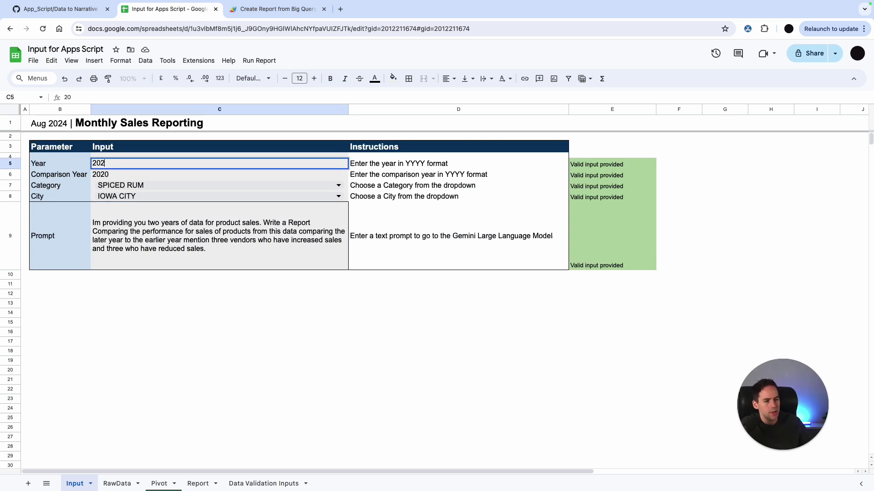
type("3")
left_click(115, 178)
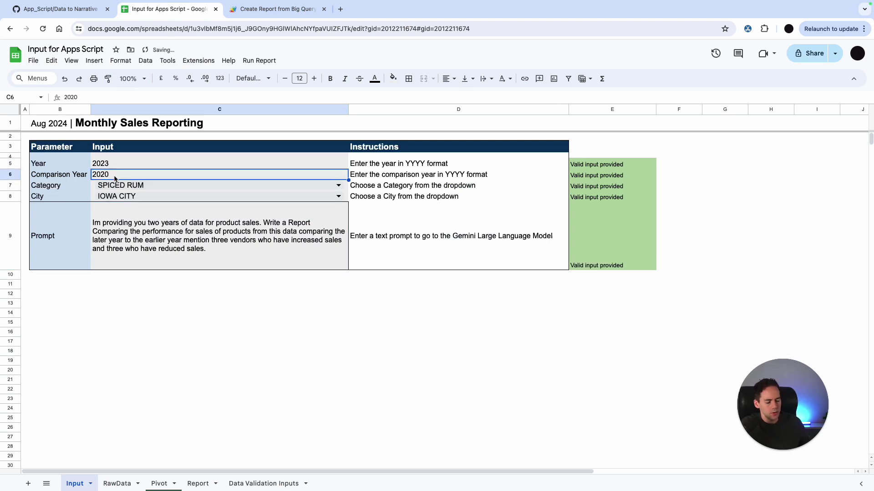
type("20")
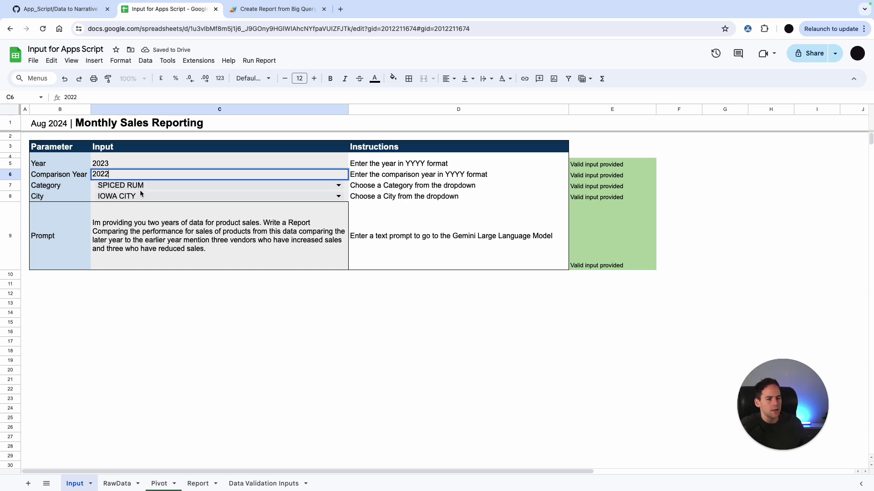
left_click(245, 303)
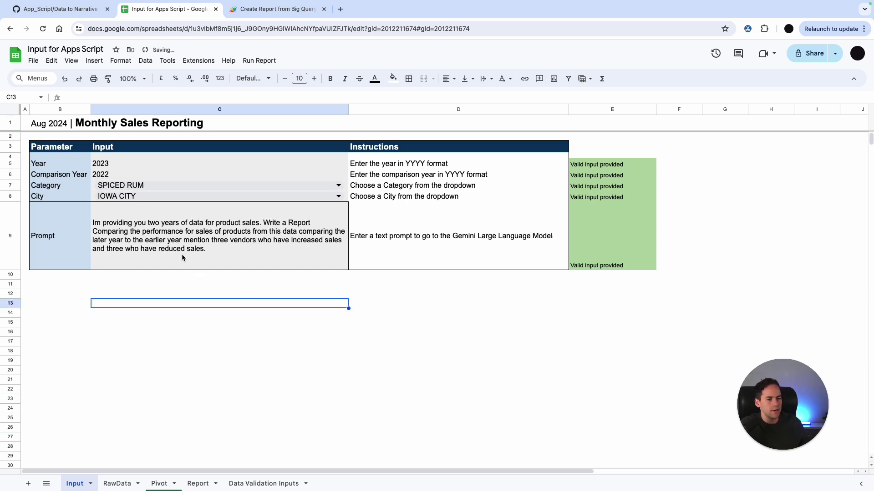
Run Refresh Report and Data, then check RawData and the regenerated 2022 vs. 2023 report
left_click(258, 60)
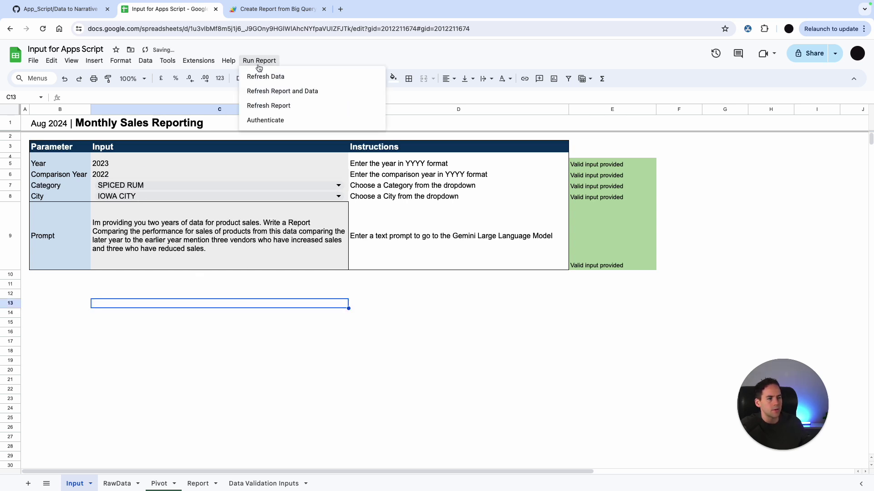
left_click(277, 90)
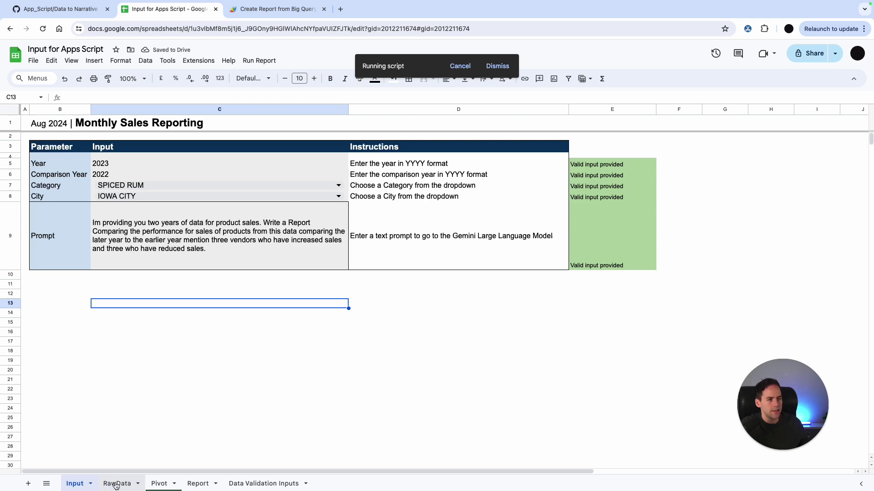
left_click(117, 485)
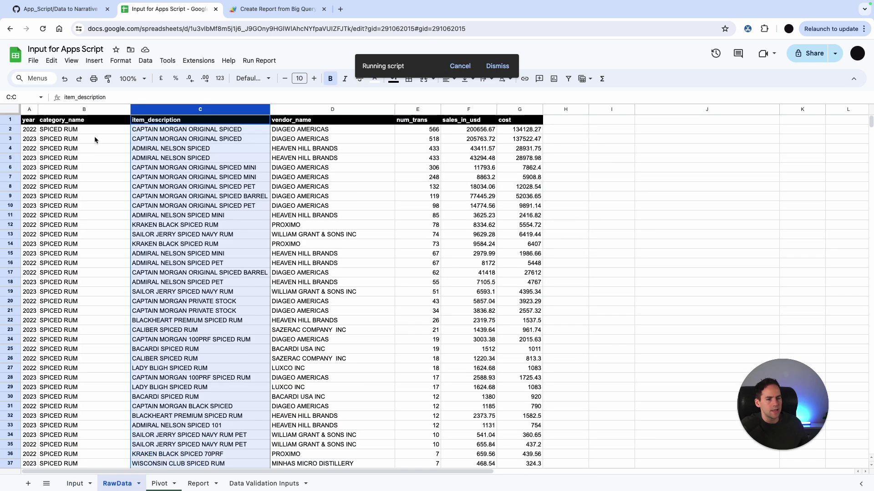
left_click(197, 484)
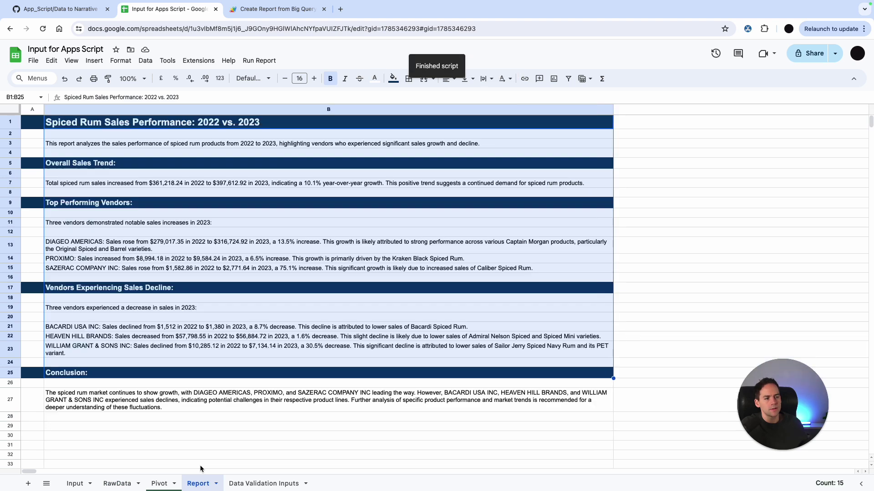
left_click(64, 186)
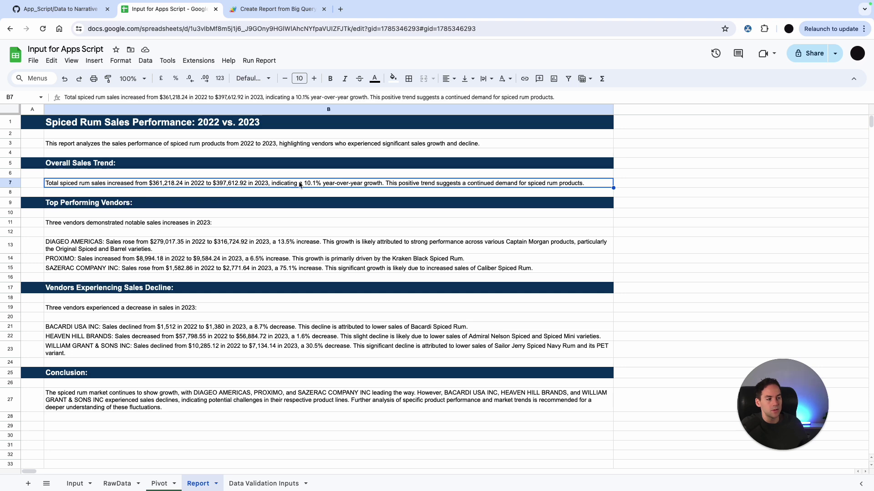
Scroll through the GitHub copy of Data to Narrative with Input.js to review pullVariables, fetchBigQueryData and formatReport
key("ctrl+shift+Tab")
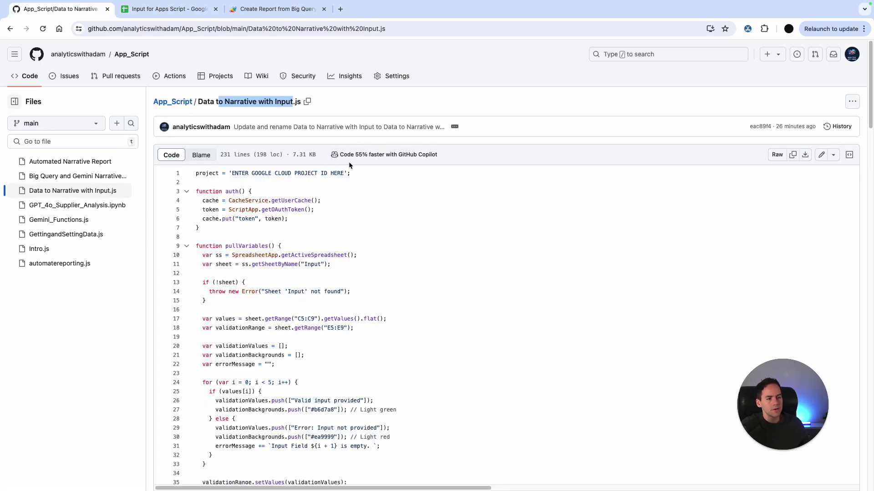
scroll(349, 162, "down", 2)
scroll(351, 163, "down", 10)
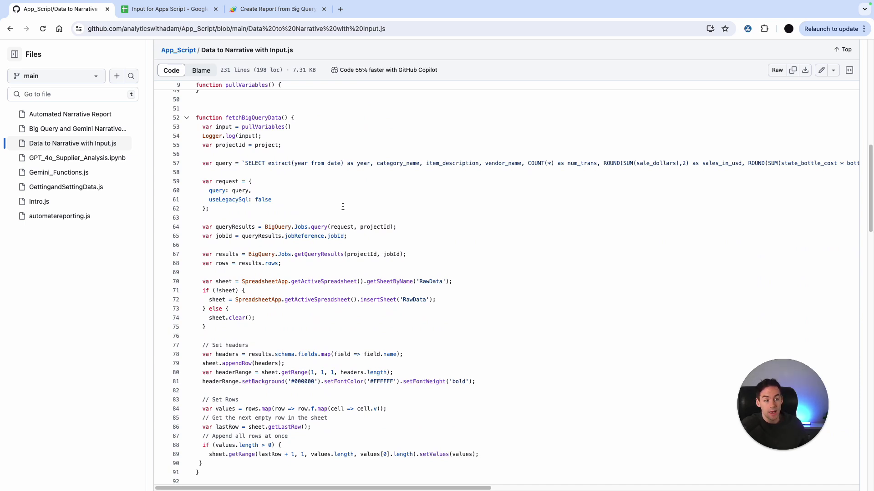
scroll(343, 207, "down", 7)
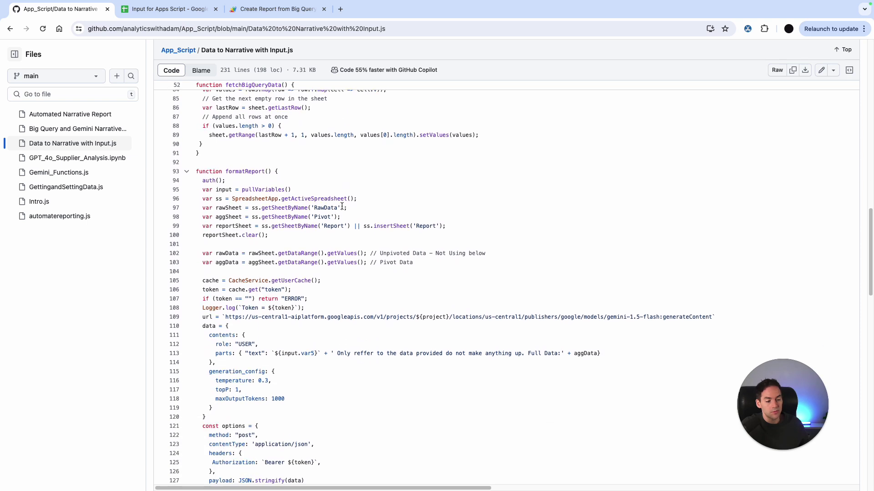
scroll(342, 206, "down", 5)
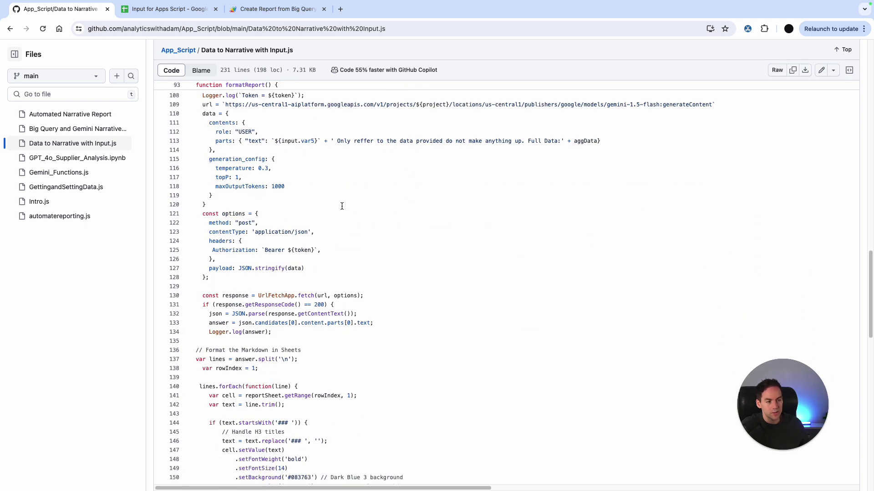
scroll(342, 206, "up", 3)
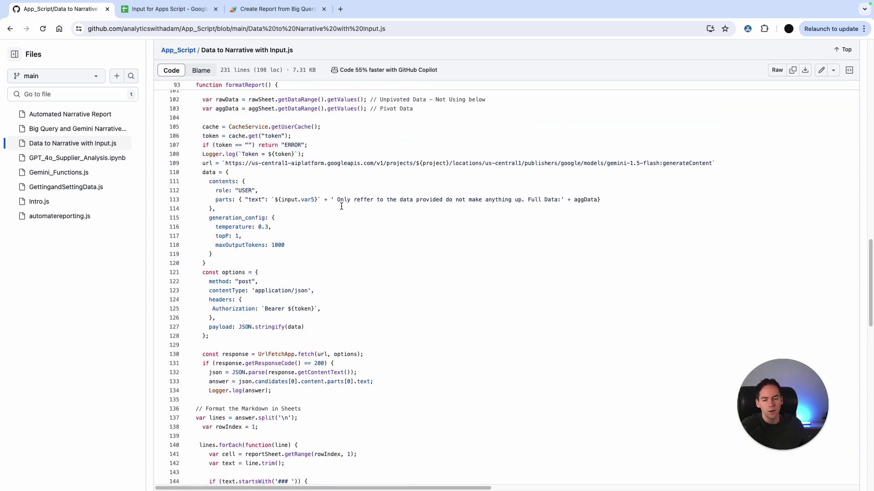
scroll(342, 207, "up", 11)
scroll(342, 206, "up", 10)
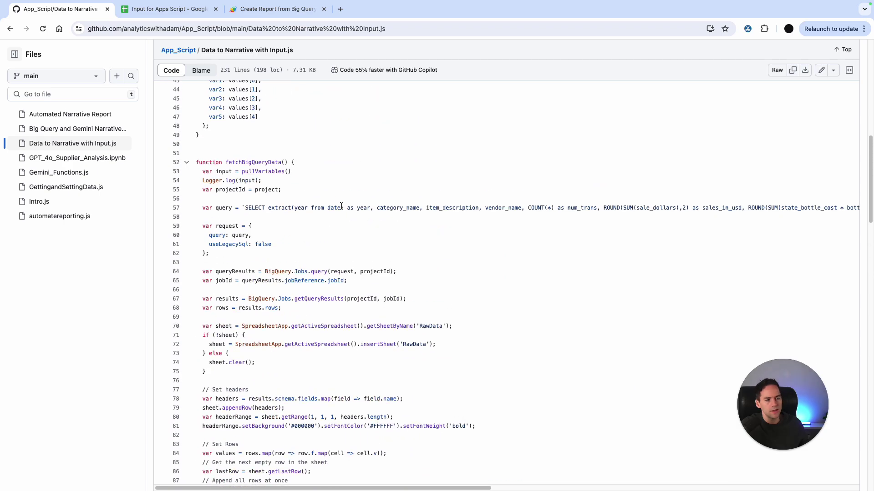